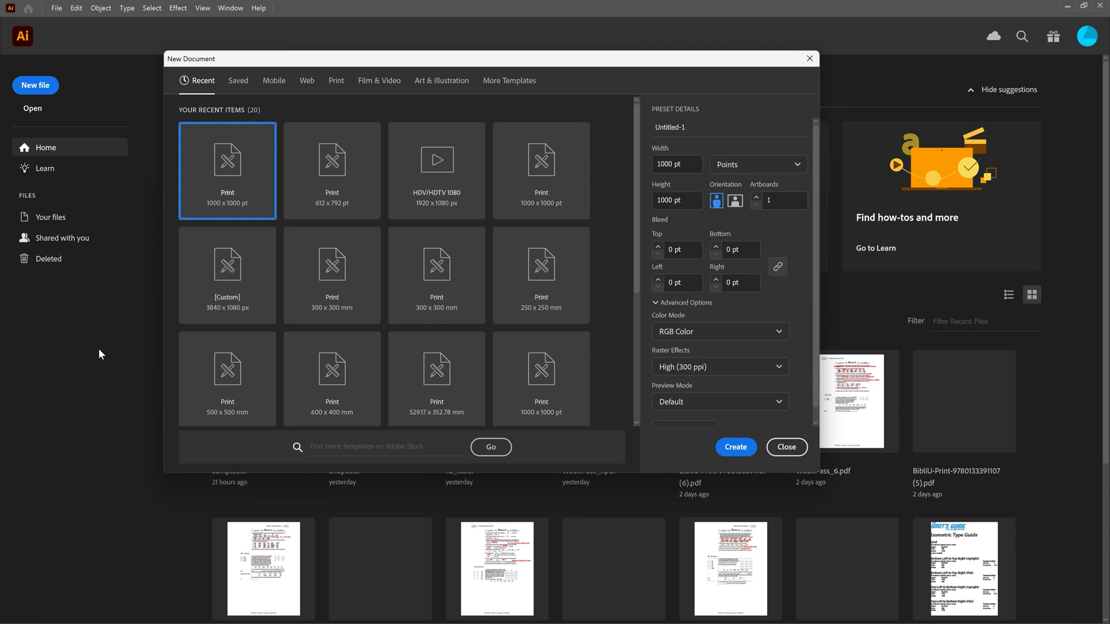
Create a new blank 1000 × 1000 pt document from the Print preset
{"action": "left_click", "coordinate": [736, 448]}
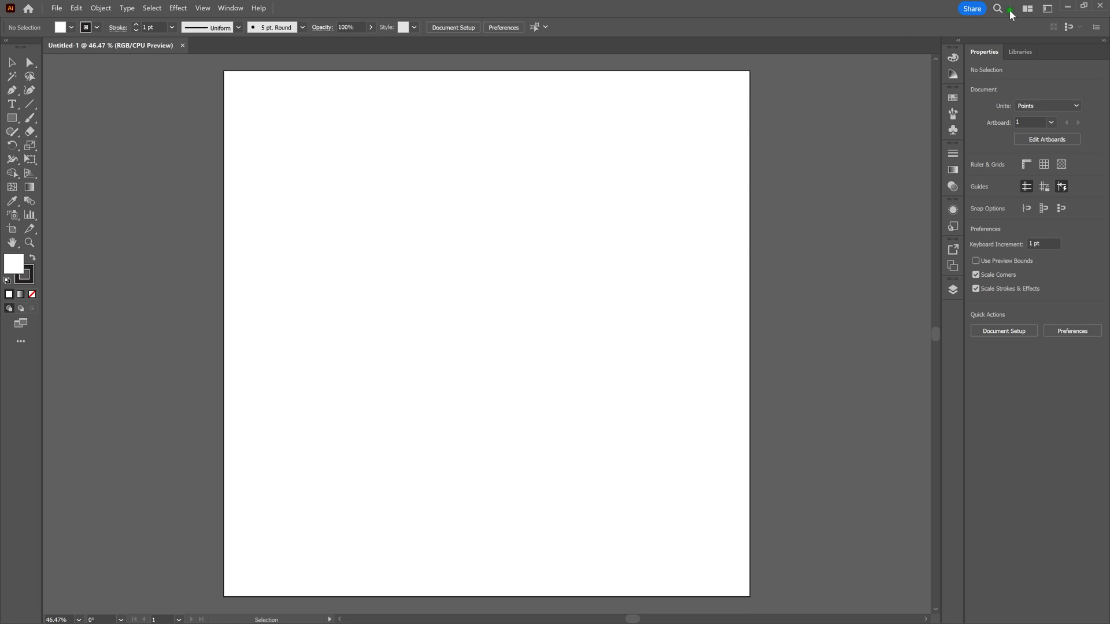
{"action": "left_click", "coordinate": [1047, 8]}
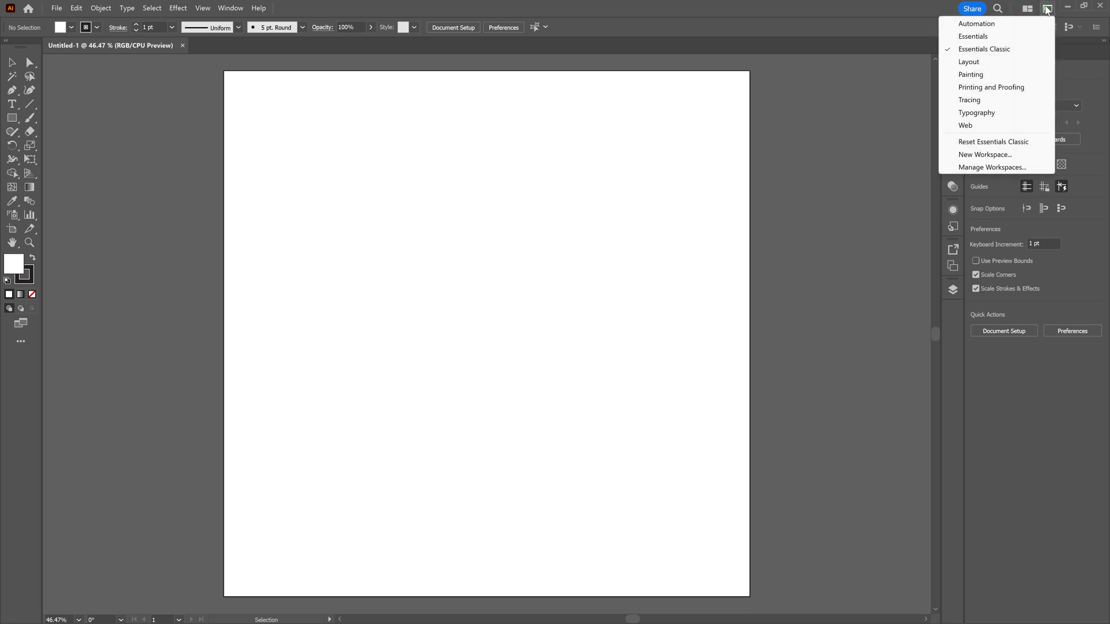
{"action": "left_click", "coordinate": [822, 16]}
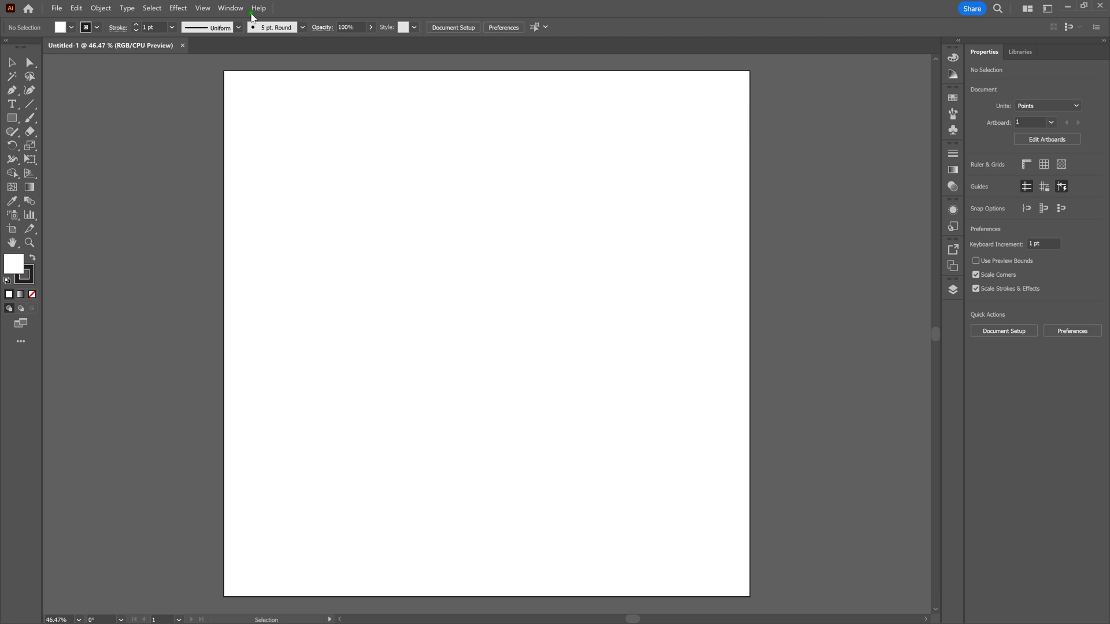
{"action": "left_click", "coordinate": [202, 8]}
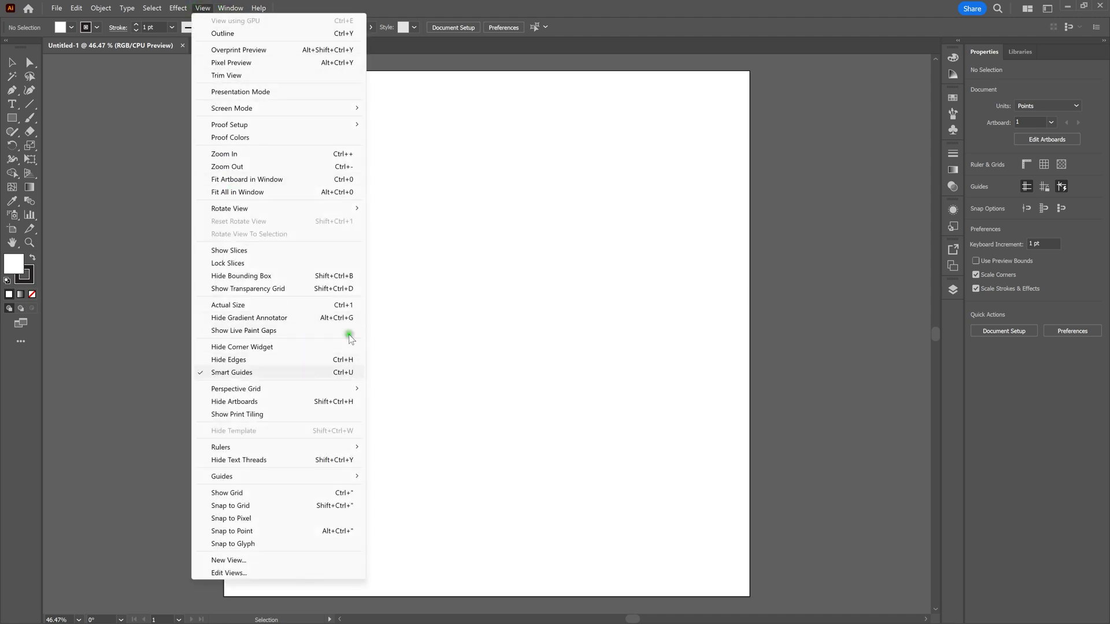
{"action": "left_click", "coordinate": [560, 5]}
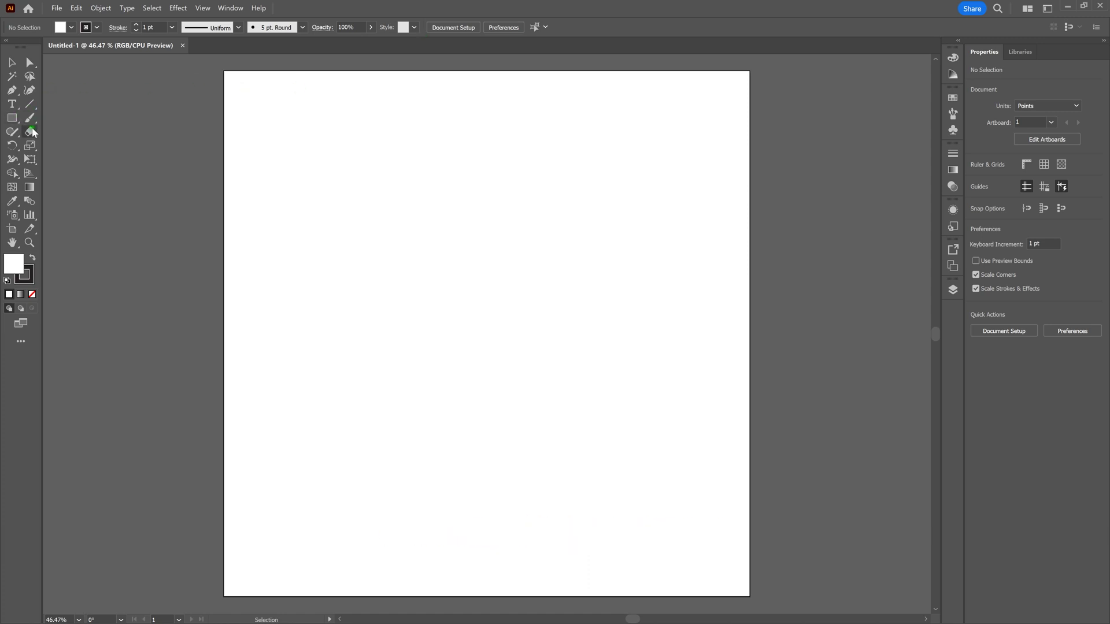
Type a letter M near the centre of the artboard
{"action": "left_click", "coordinate": [13, 104]}
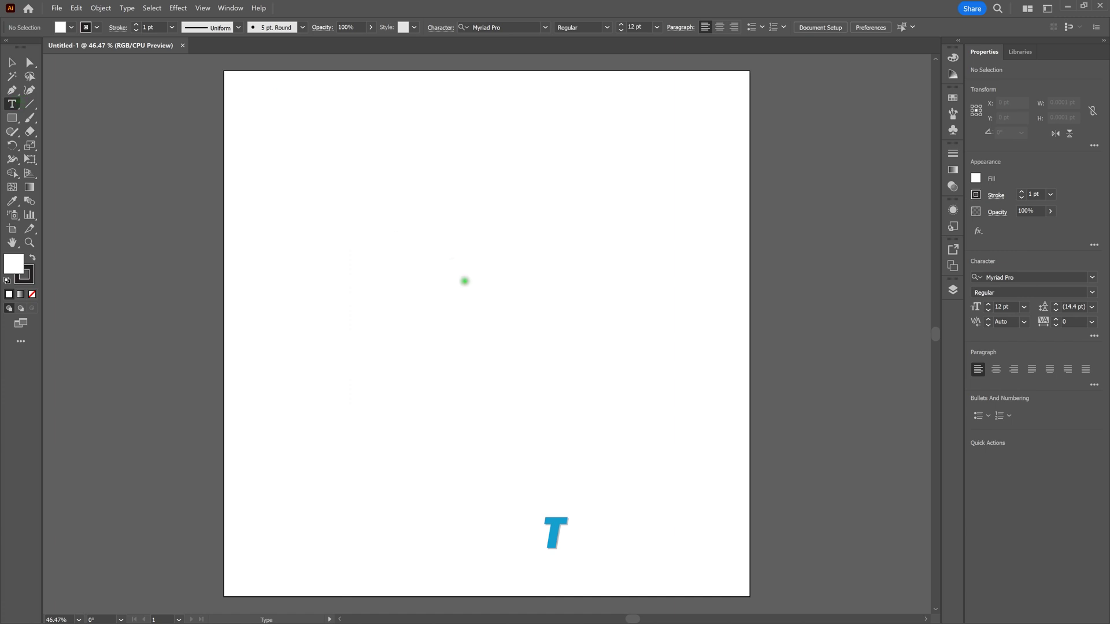
{"action": "left_click", "coordinate": [465, 282]}
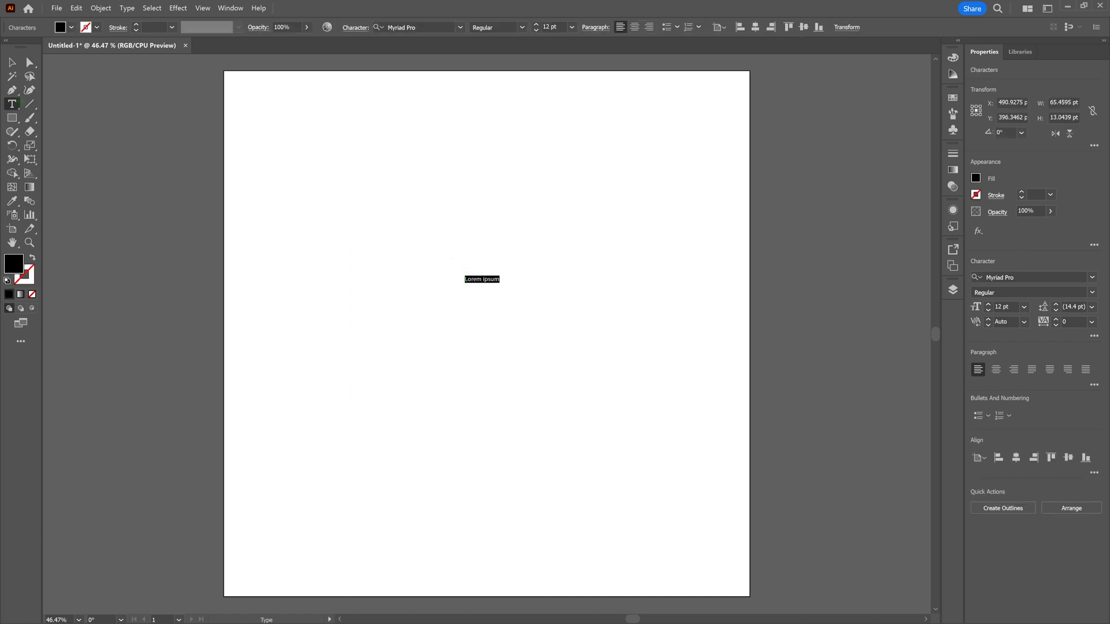
{"action": "type", "text": "M"}
Set the M's font to Indigo Regular
{"action": "double_click", "coordinate": [467, 278]}
{"action": "key", "text": "ctrl+a"}
{"action": "left_click", "coordinate": [418, 30]}
{"action": "type", "text": "Indigo"}
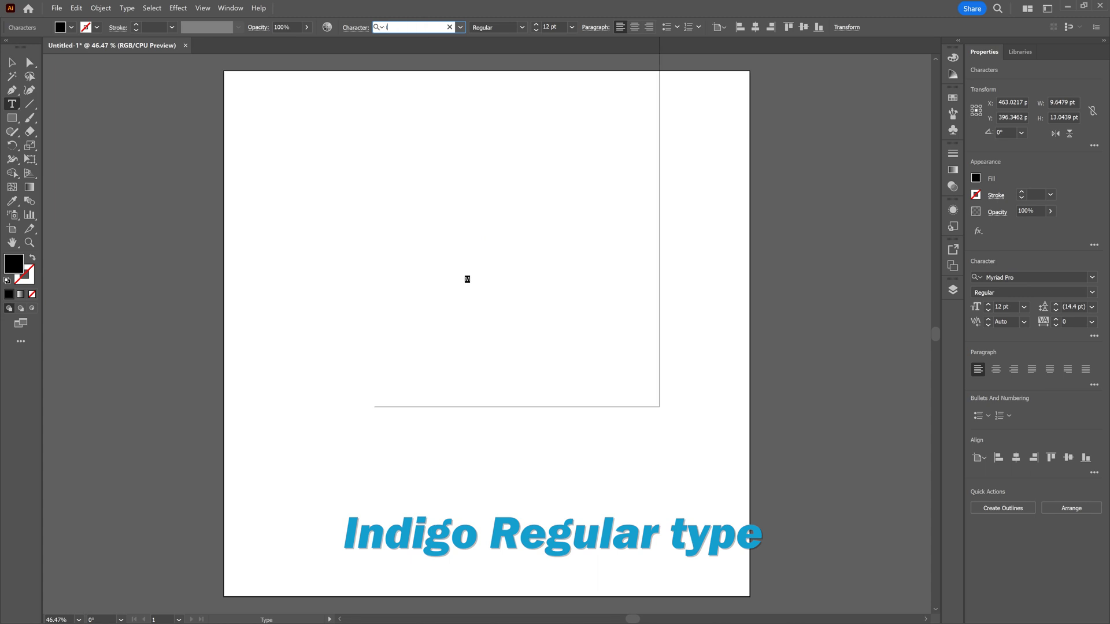
{"action": "left_click", "coordinate": [456, 91]}
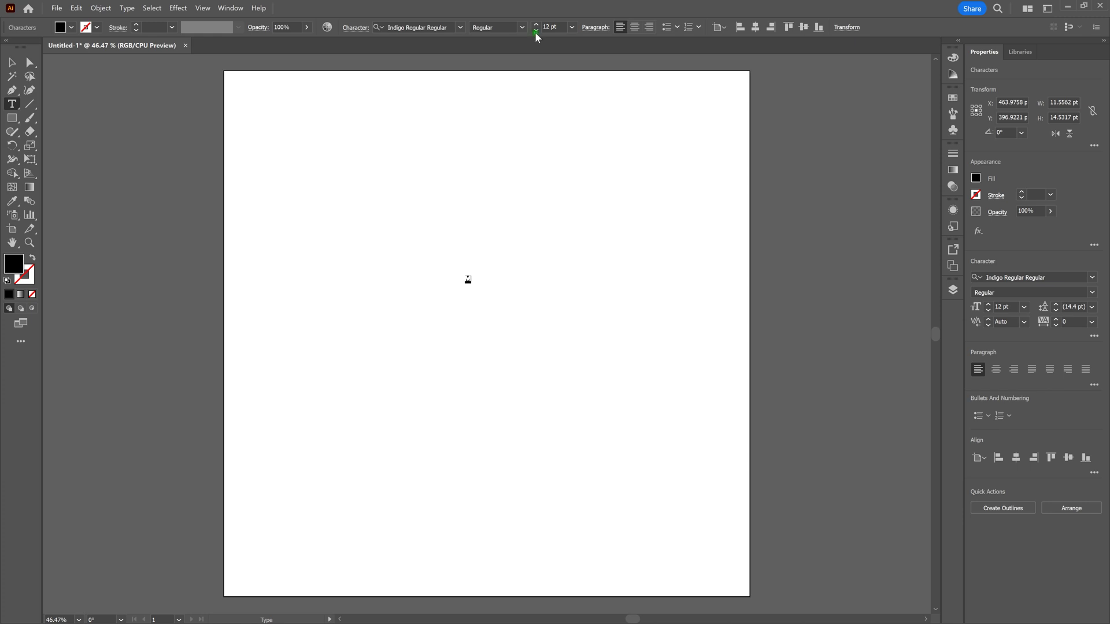
Set the M's font size to 200 pt
{"action": "left_click", "coordinate": [550, 27]}
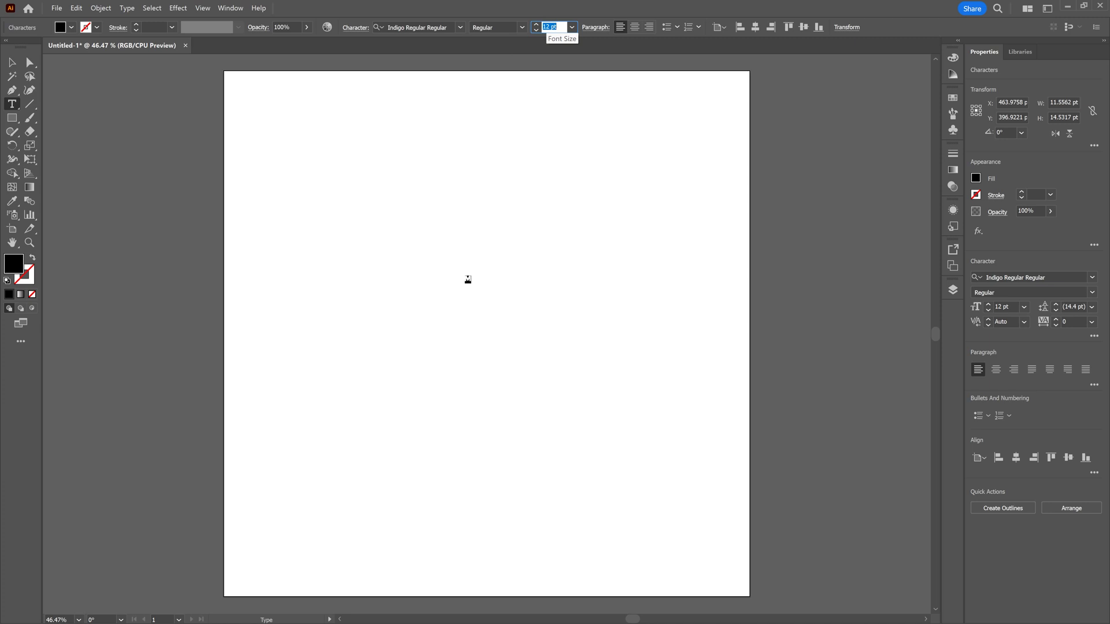
{"action": "type", "text": "200"}
{"action": "key", "text": "Return"}
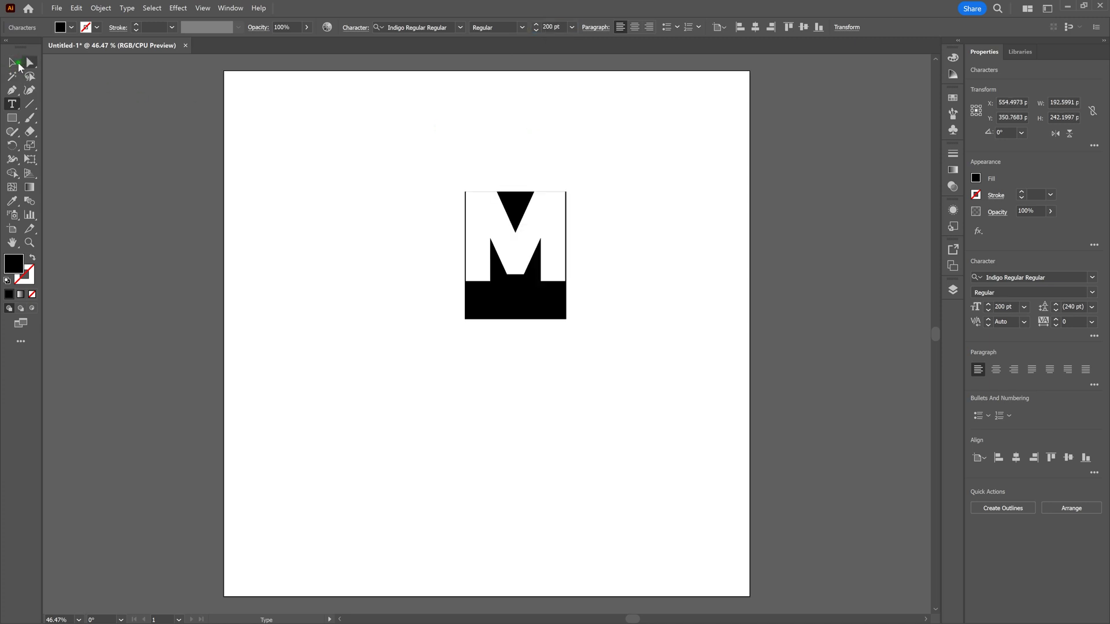
Move the M slightly left and down on the artboard
{"action": "key", "text": "Escape"}
{"action": "key", "text": "v"}
{"action": "left_click", "coordinate": [400, 263]}
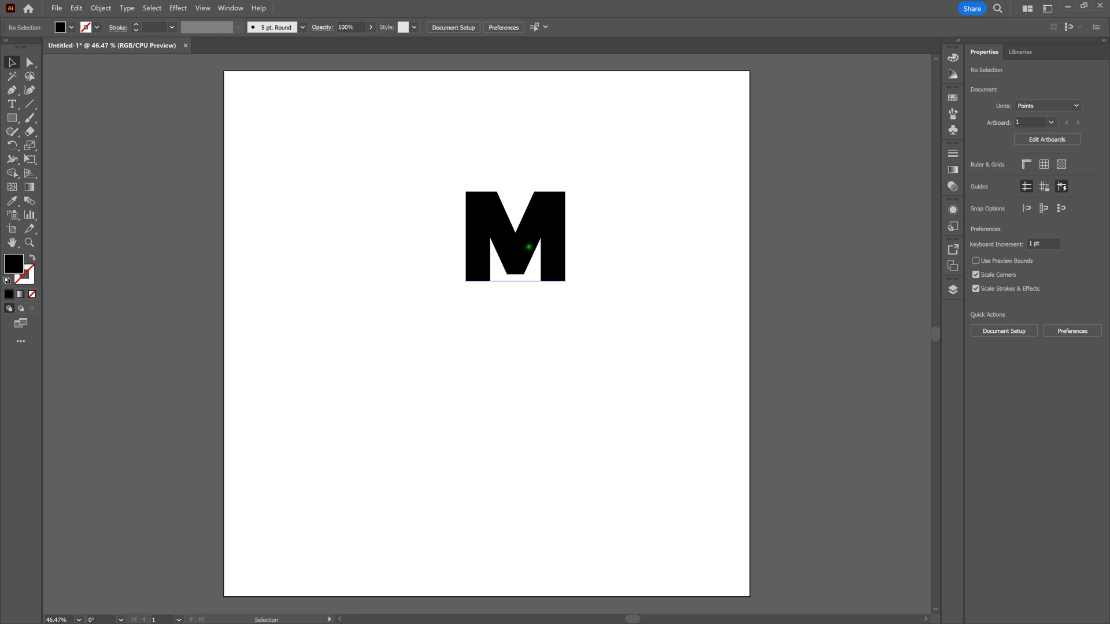
{"action": "left_click_drag", "start_coordinate": [527, 247], "coordinate": [488, 271]}
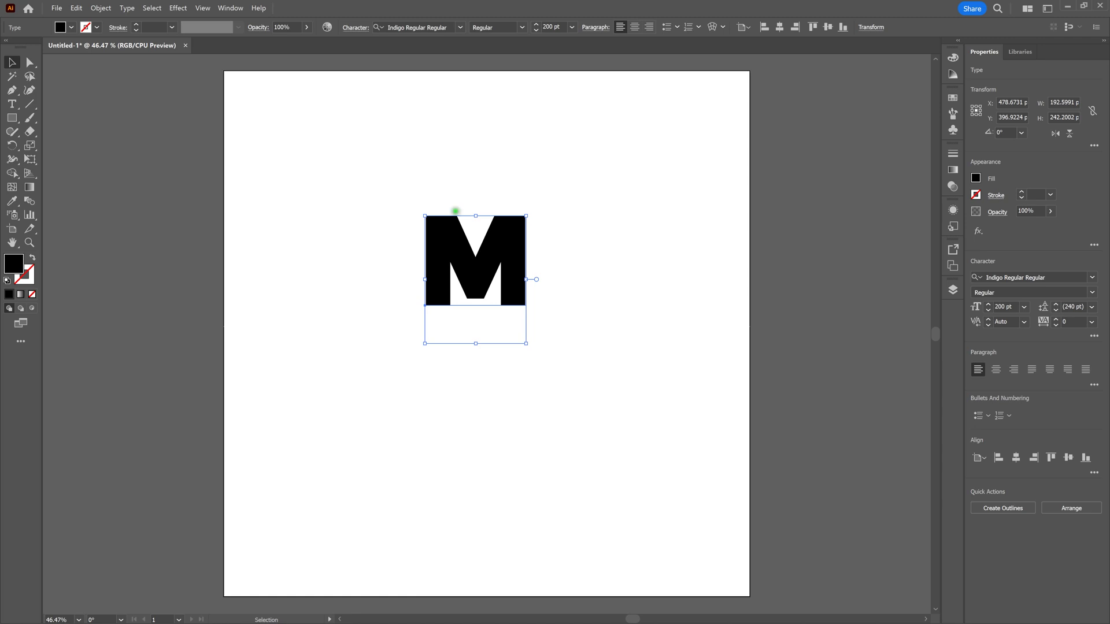
Scale the M's height to 86.602% in the Transform panel, keeping its width
{"action": "left_click", "coordinate": [223, 8]}
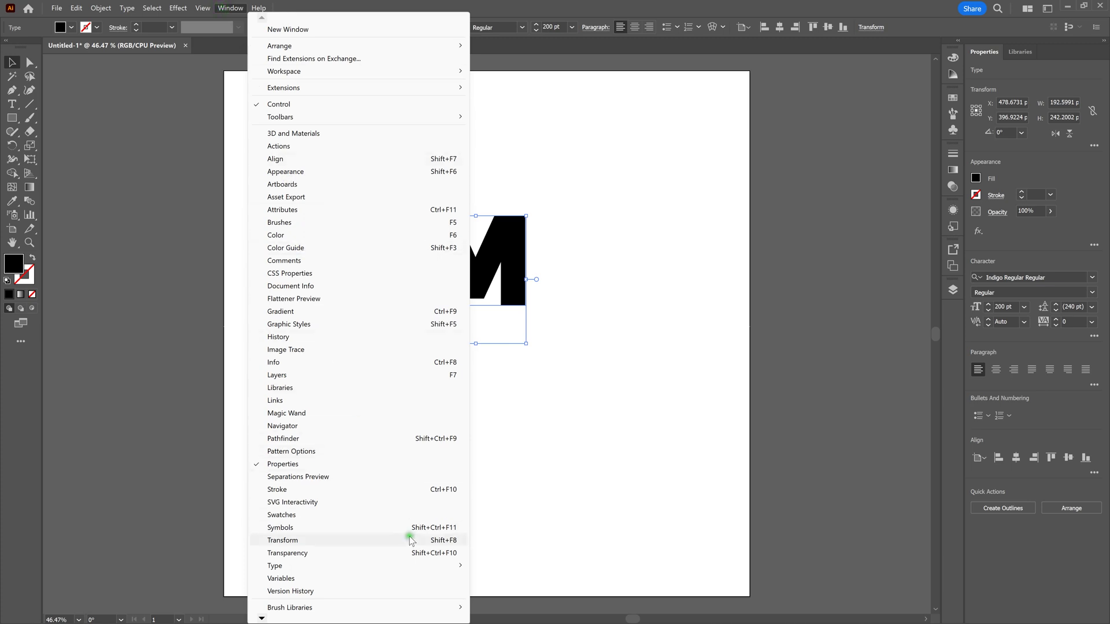
{"action": "left_click", "coordinate": [283, 540]}
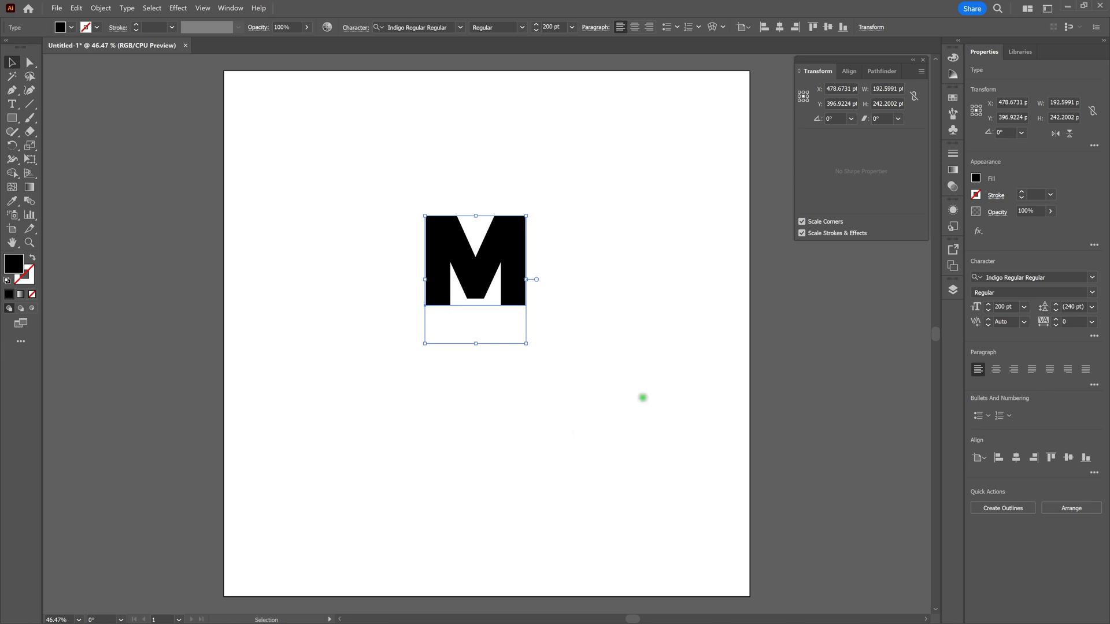
{"action": "left_click", "coordinate": [891, 104]}
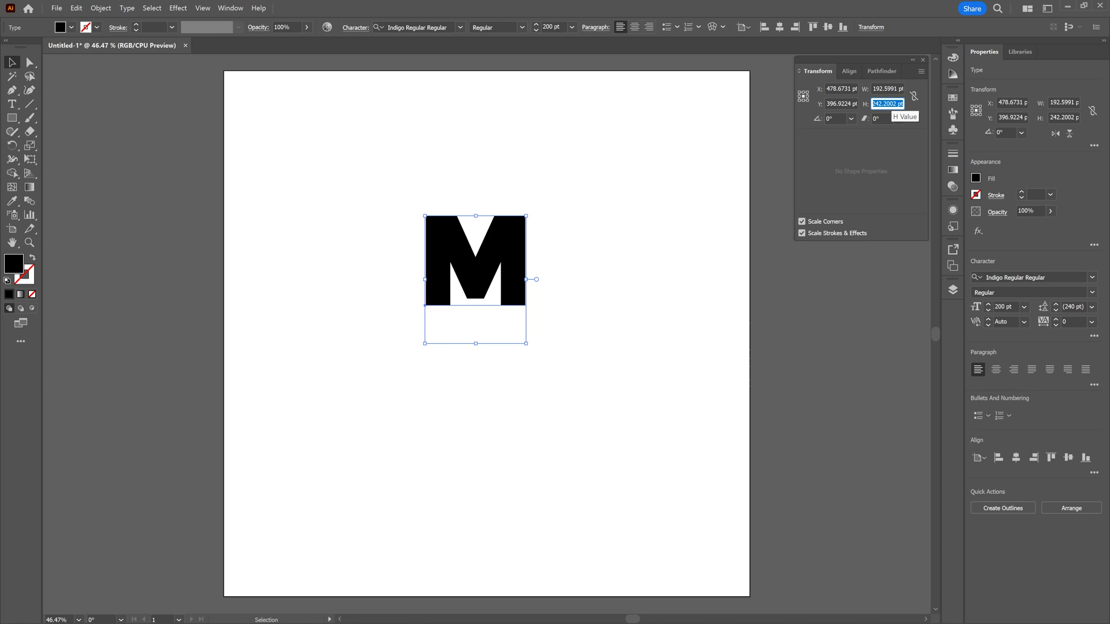
{"action": "type", "text": "86.602"}
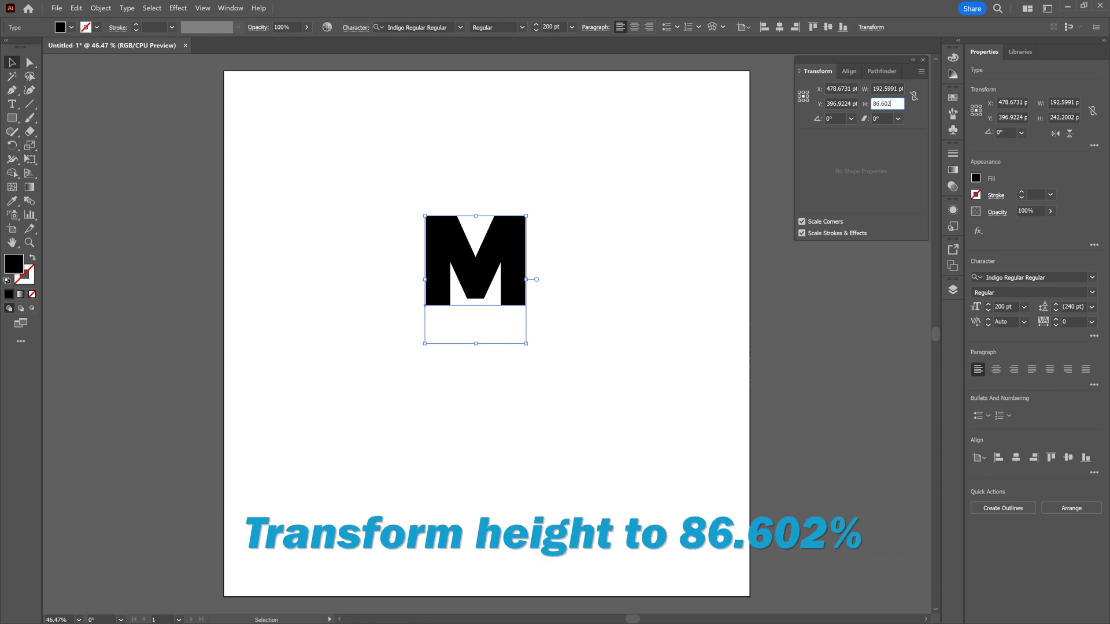
{"action": "type", "text": "%"}
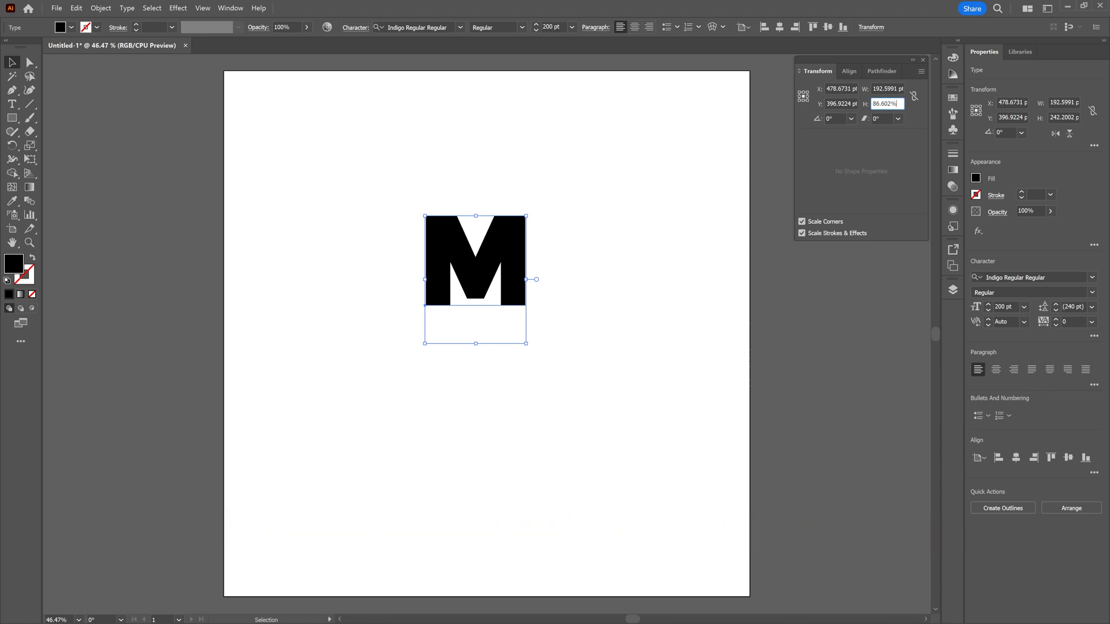
{"action": "key", "text": "Return"}
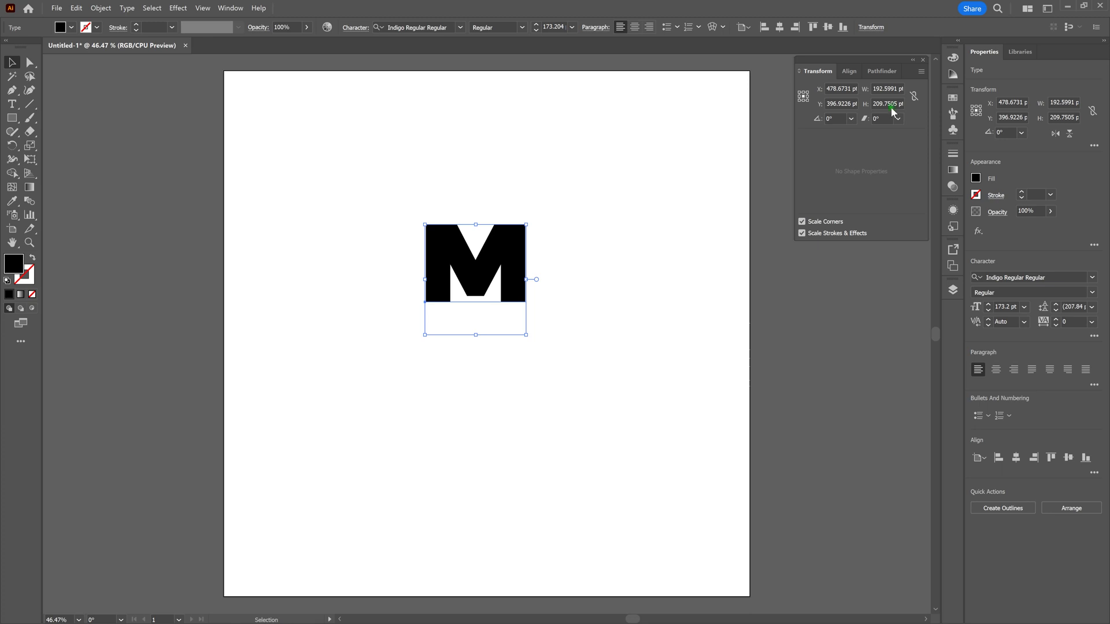
Shear the M by -30° and rotate it 30° in the Transform panel
{"action": "left_click", "coordinate": [876, 119]}
{"action": "type", "text": "-30"}
{"action": "key", "text": "Return"}
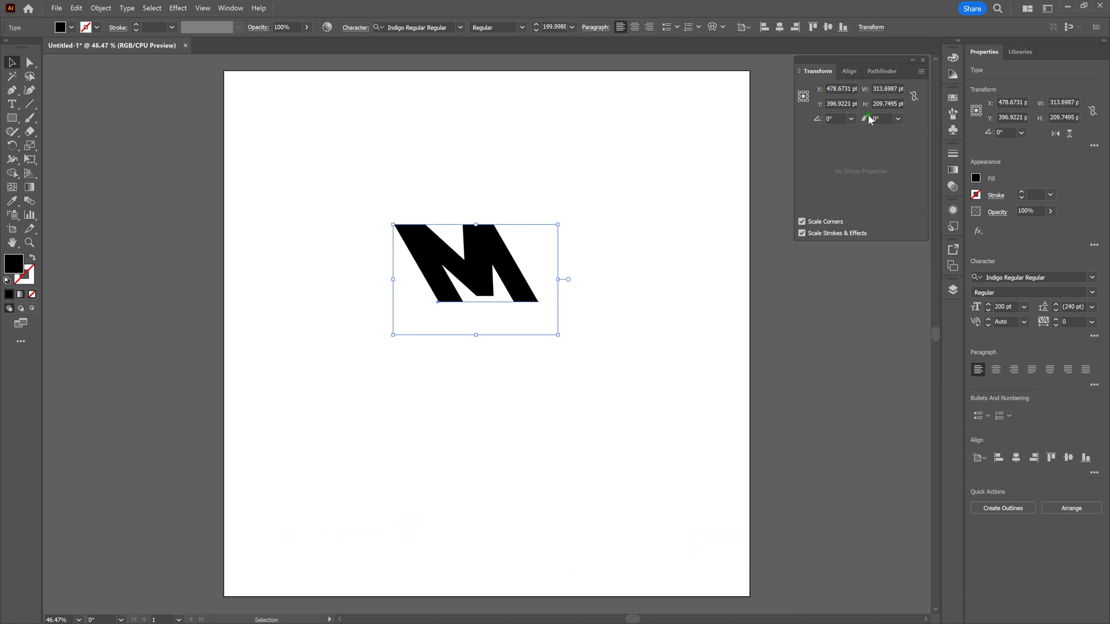
{"action": "left_click", "coordinate": [821, 117]}
{"action": "type", "text": "30"}
{"action": "key", "text": "Return"}
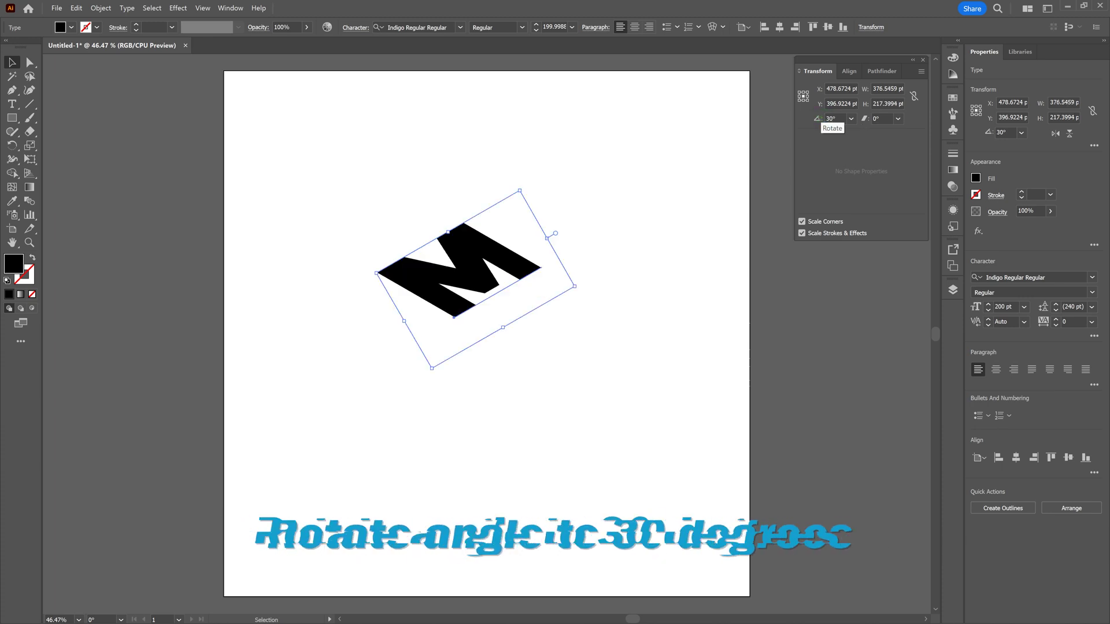
{"action": "left_click", "coordinate": [690, 220]}
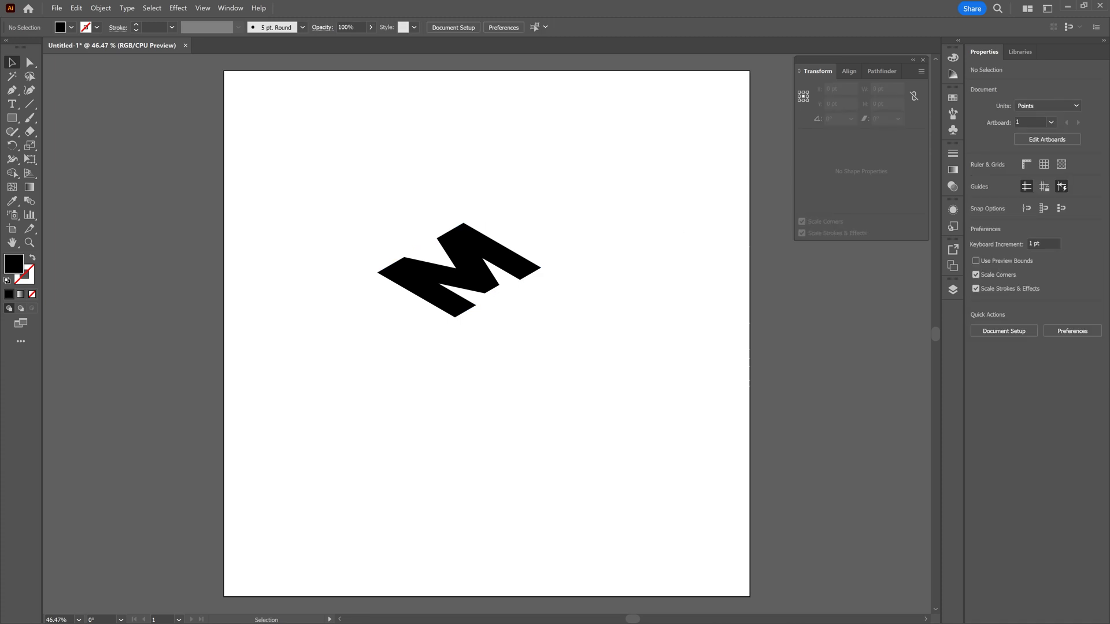
Convert the slanted M type to outlines with Create Outlines
{"action": "left_click", "coordinate": [593, 224]}
{"action": "left_click", "coordinate": [445, 258]}
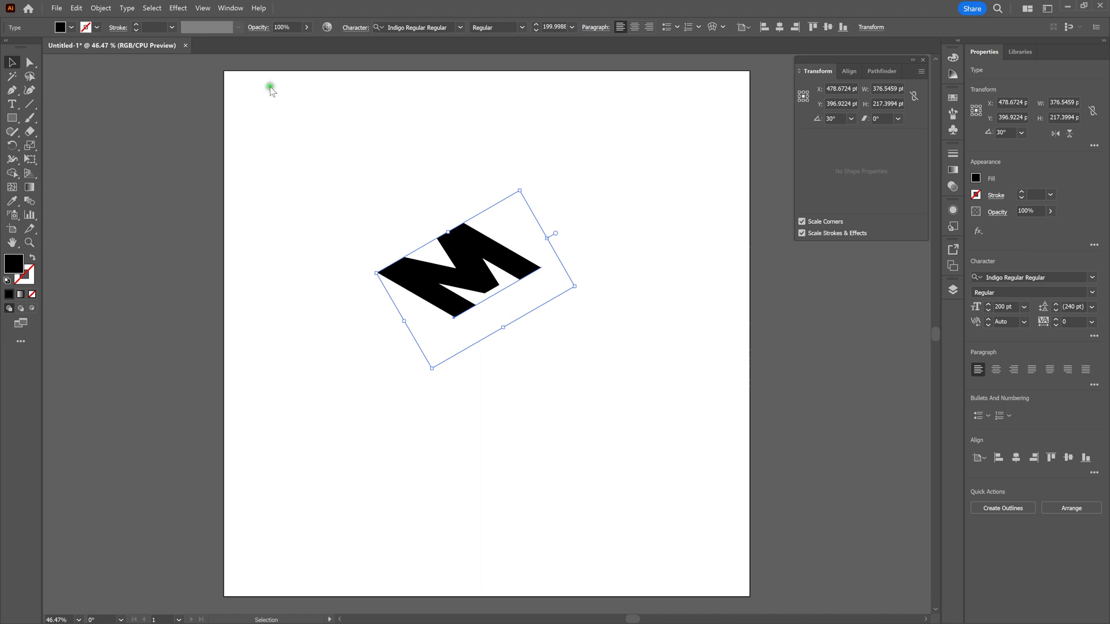
{"action": "left_click", "coordinate": [100, 7]}
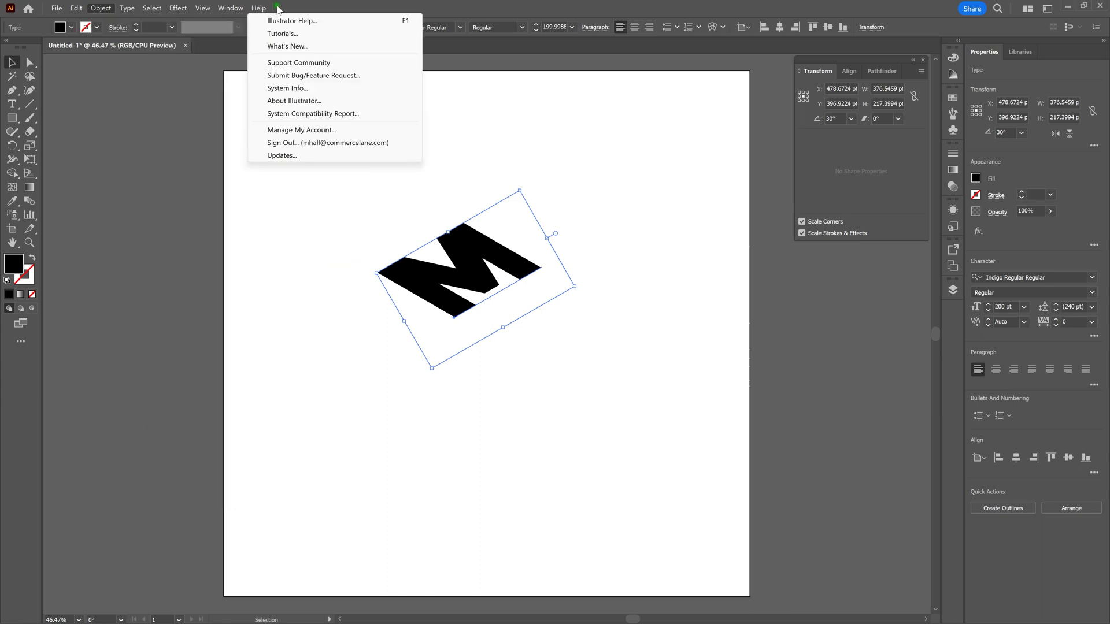
{"action": "left_click", "coordinate": [258, 8]}
{"action": "right_click", "coordinate": [469, 272]}
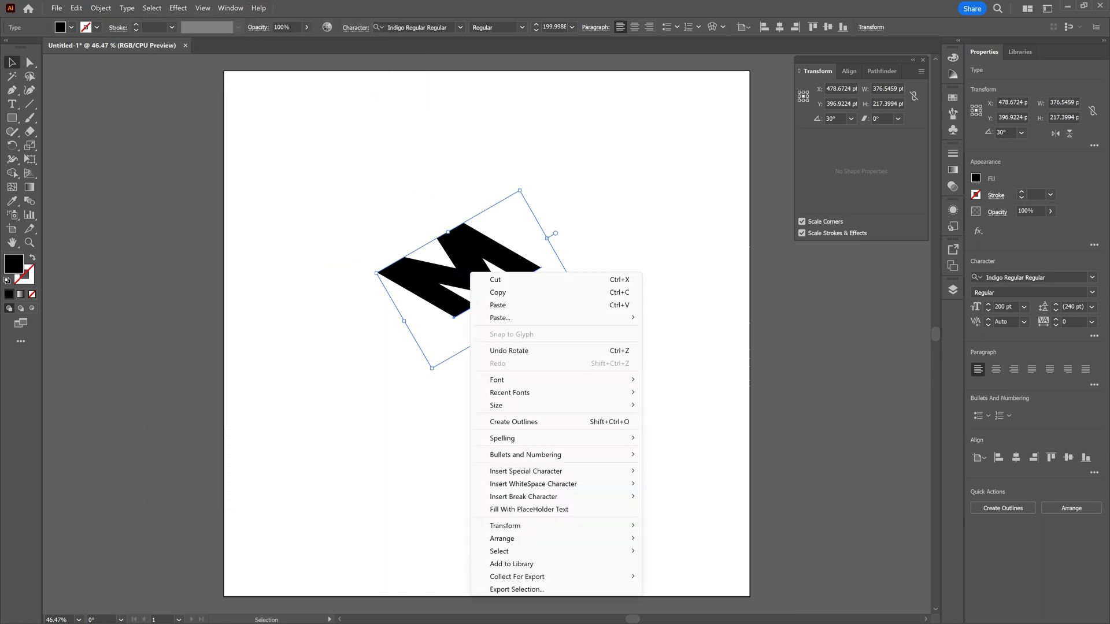
{"action": "left_click", "coordinate": [549, 422]}
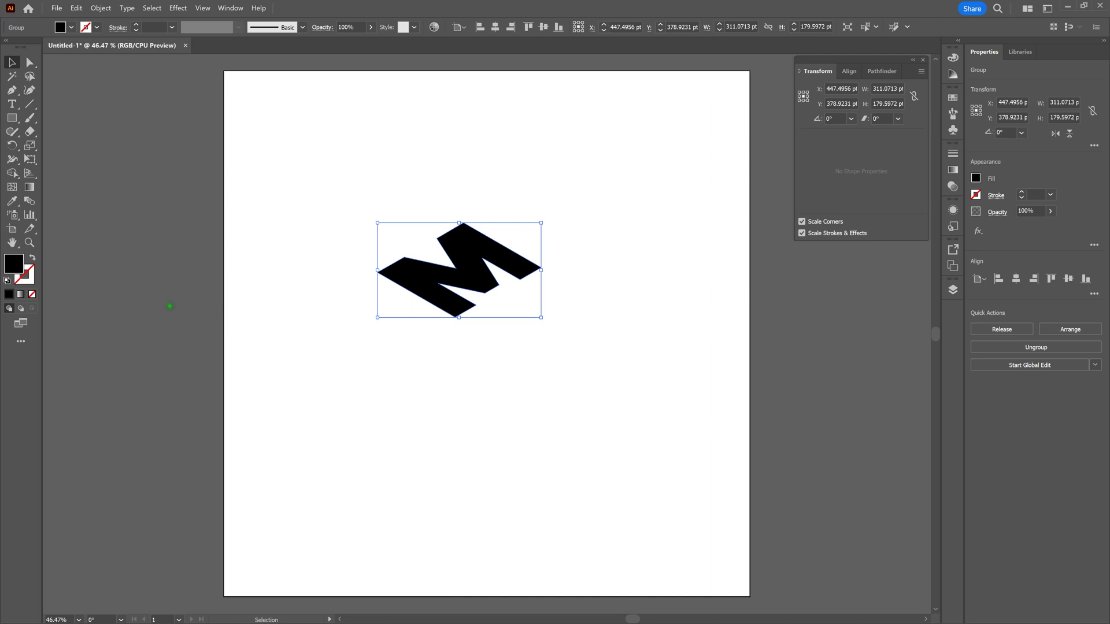
Reset to white fill and black stroke, then make the stroke pure black 000000
{"action": "left_click", "coordinate": [7, 280]}
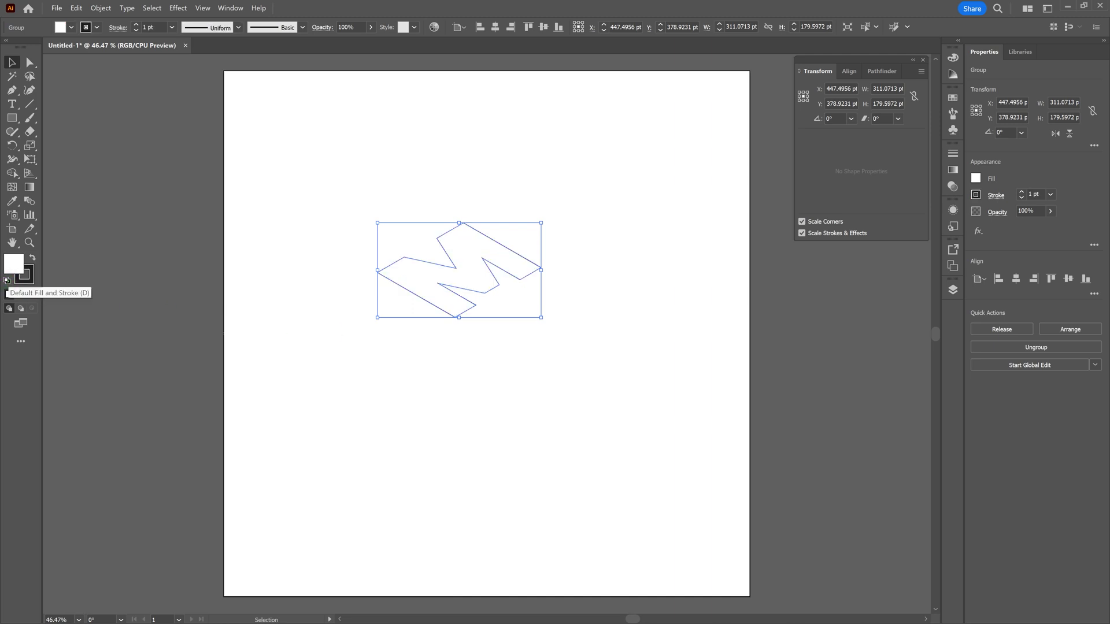
{"action": "double_click", "coordinate": [21, 281]}
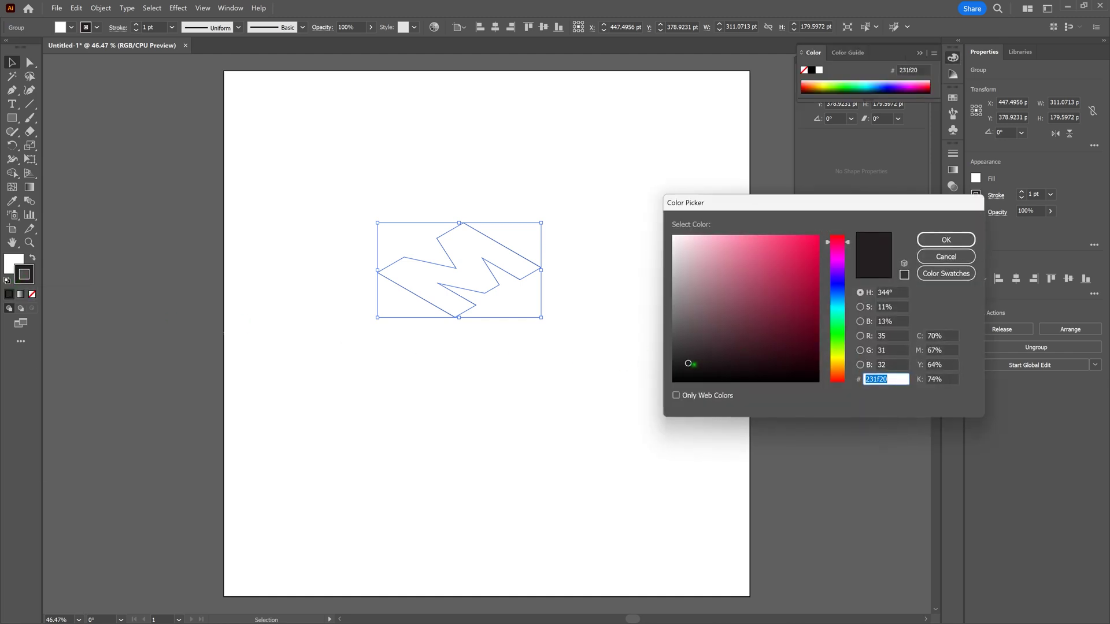
{"action": "left_click_drag", "start_coordinate": [688, 363], "coordinate": [667, 385]}
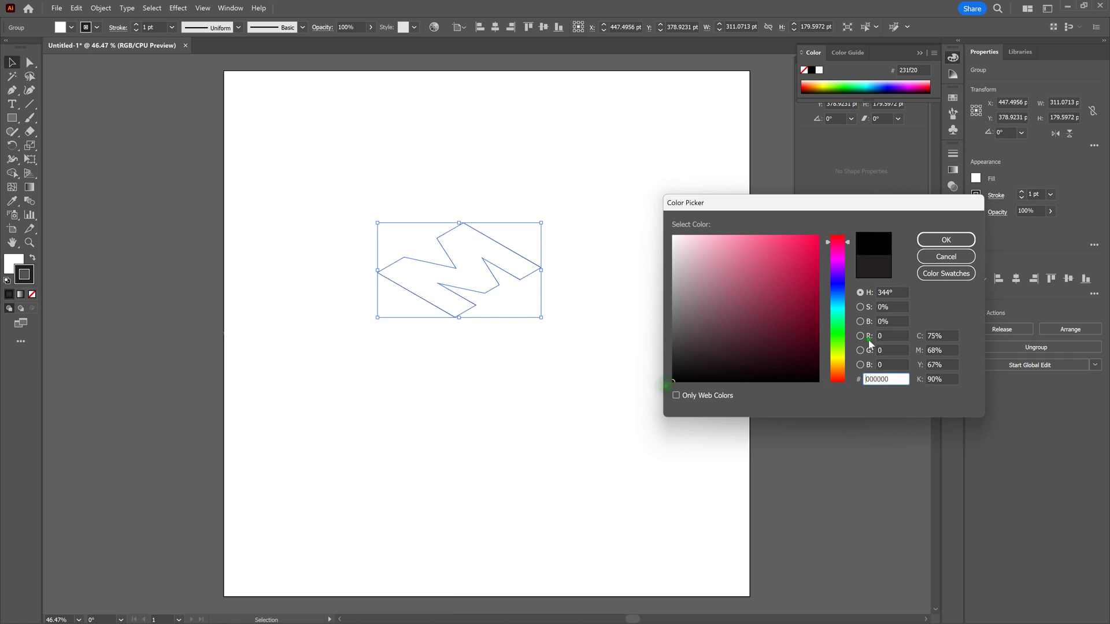
{"action": "left_click", "coordinate": [946, 239]}
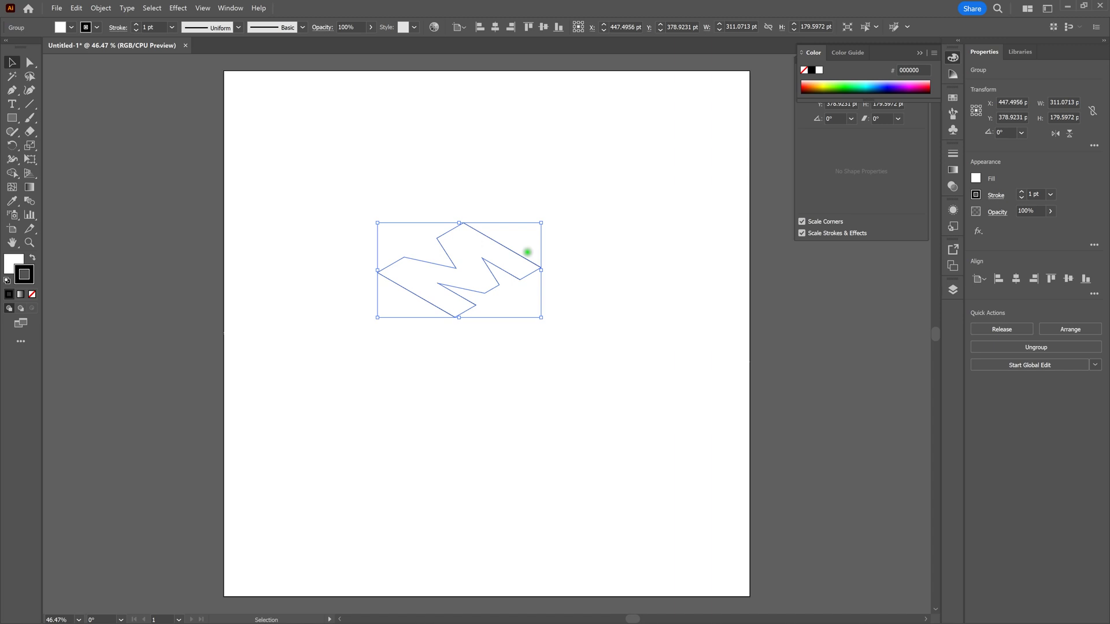
Copy the M, paste it in back and shift the copy straight down
{"action": "left_click", "coordinate": [76, 9]}
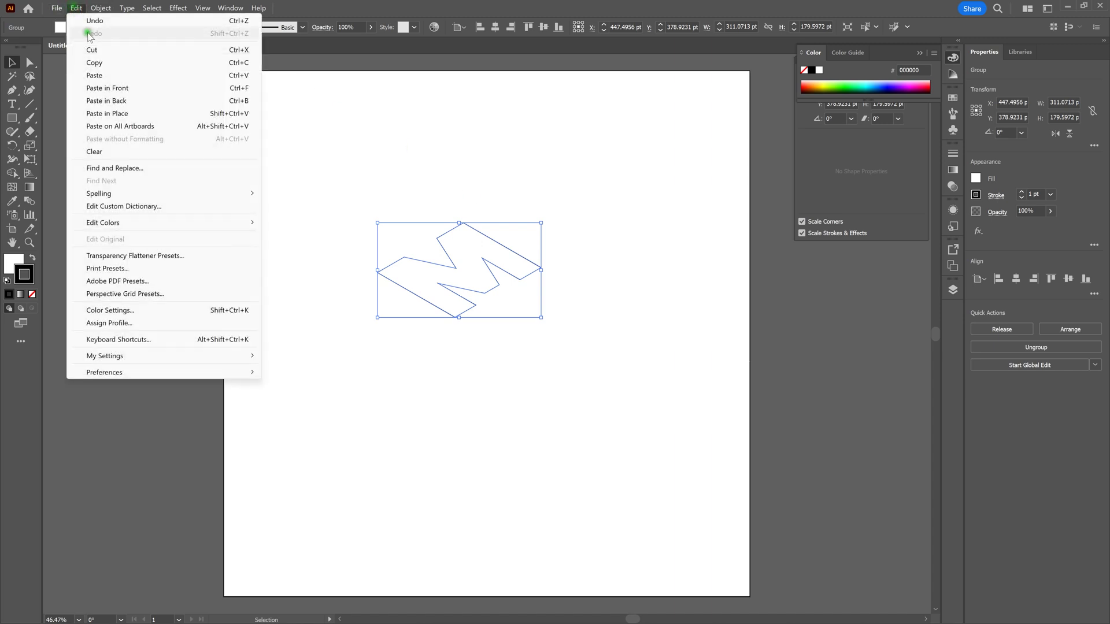
{"action": "left_click", "coordinate": [95, 62]}
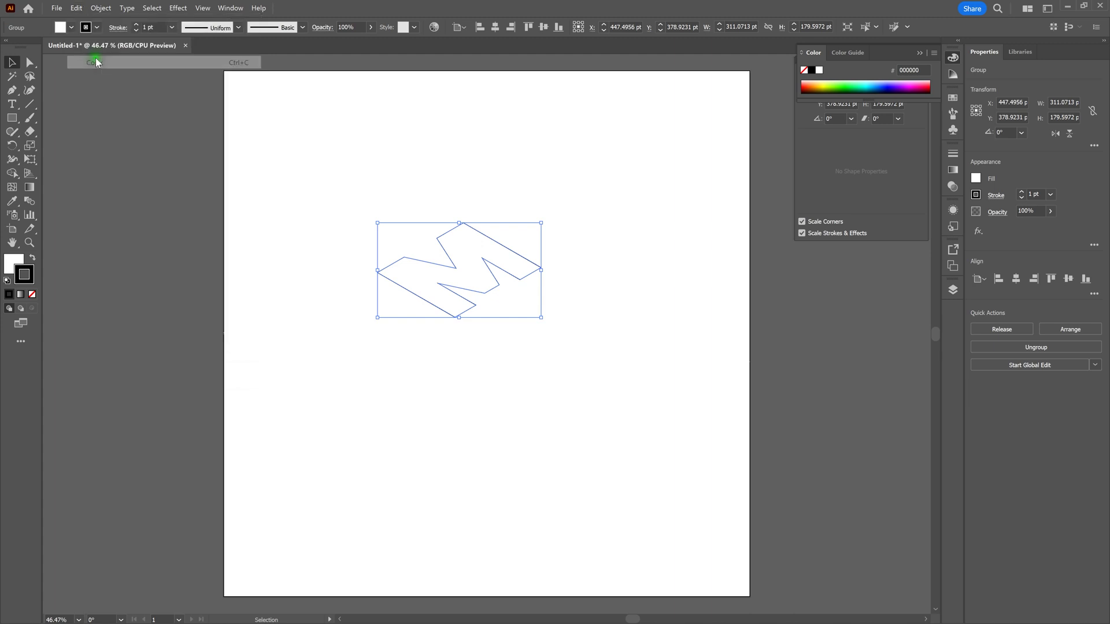
{"action": "left_click", "coordinate": [81, 8]}
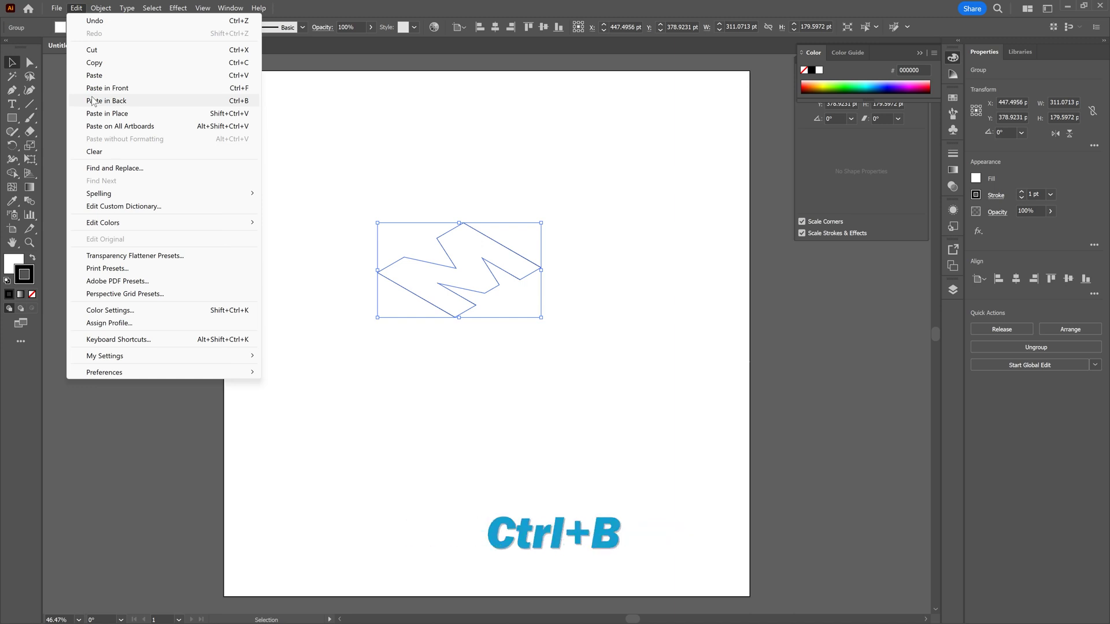
{"action": "left_click", "coordinate": [94, 102]}
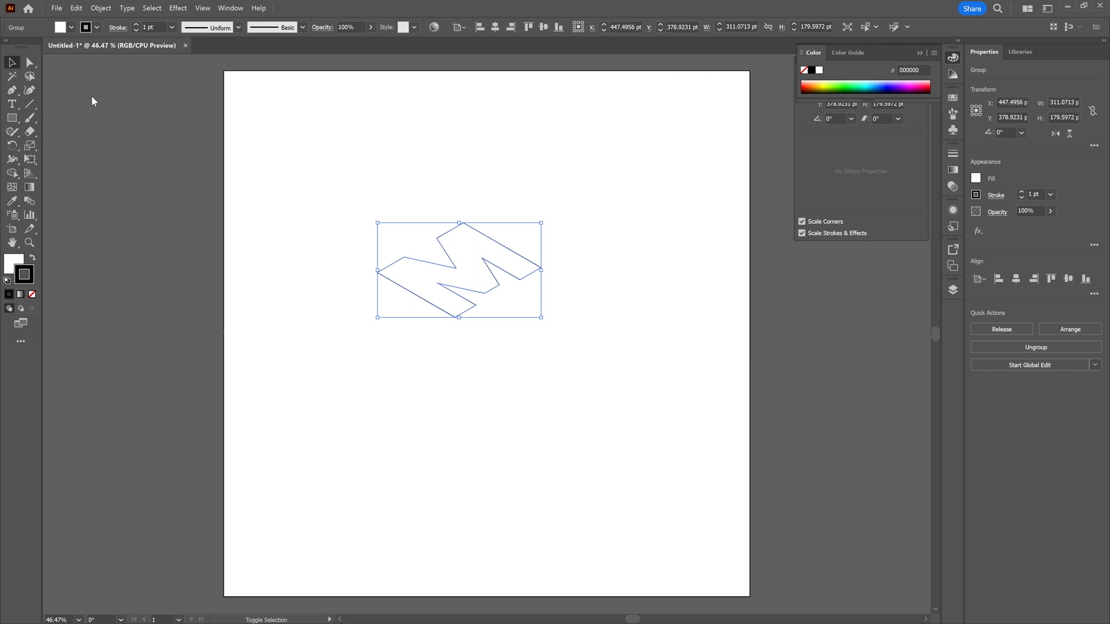
{"action": "key", "text": "shift+Down"}
{"action": "key", "text": "shift+Down"}
{"action": "key", "text": "shift+Down"}
{"action": "key", "text": "shift+Down"}
{"action": "key", "text": "shift+Down"}
{"action": "key", "text": "shift+Down"}
{"action": "key", "text": "shift+Down"}
{"action": "key", "text": "shift+Down"}
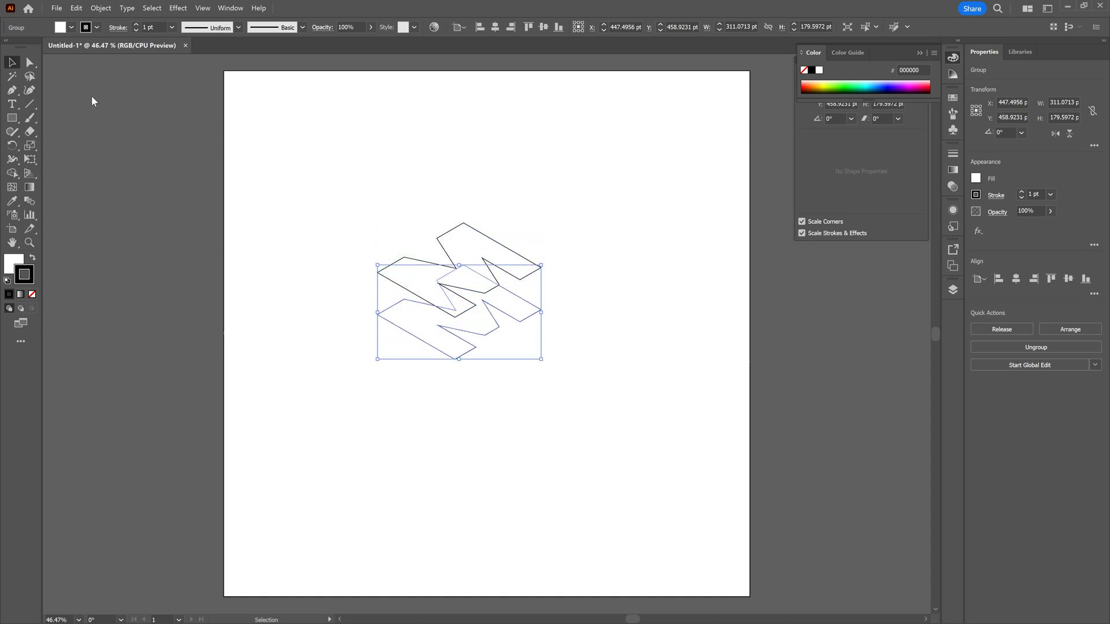
{"action": "left_click", "coordinate": [587, 260]}
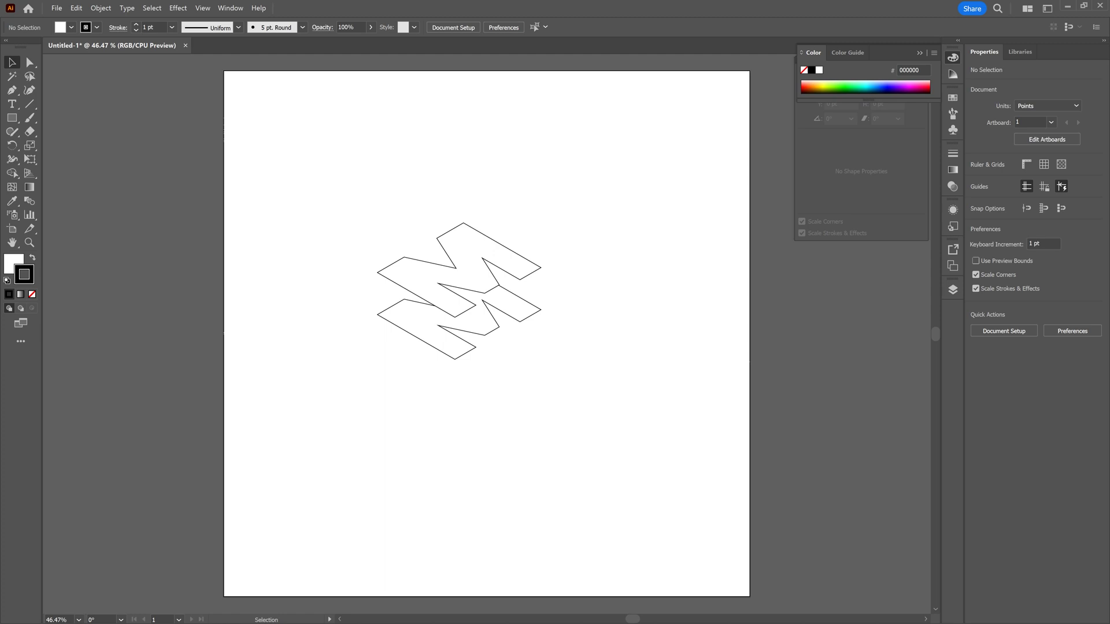
In Outline view at 100%, draw the left, front and inner-front vertical edges with the Pen
{"action": "key", "text": "a"}
{"action": "key", "text": "ctrl+y"}
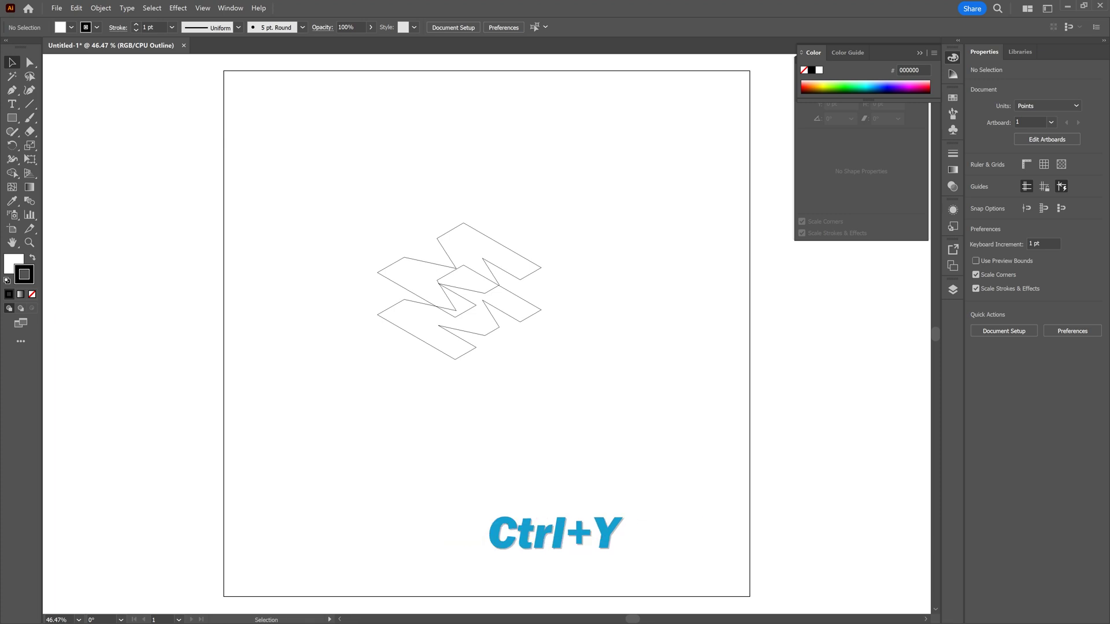
{"action": "key", "text": "p"}
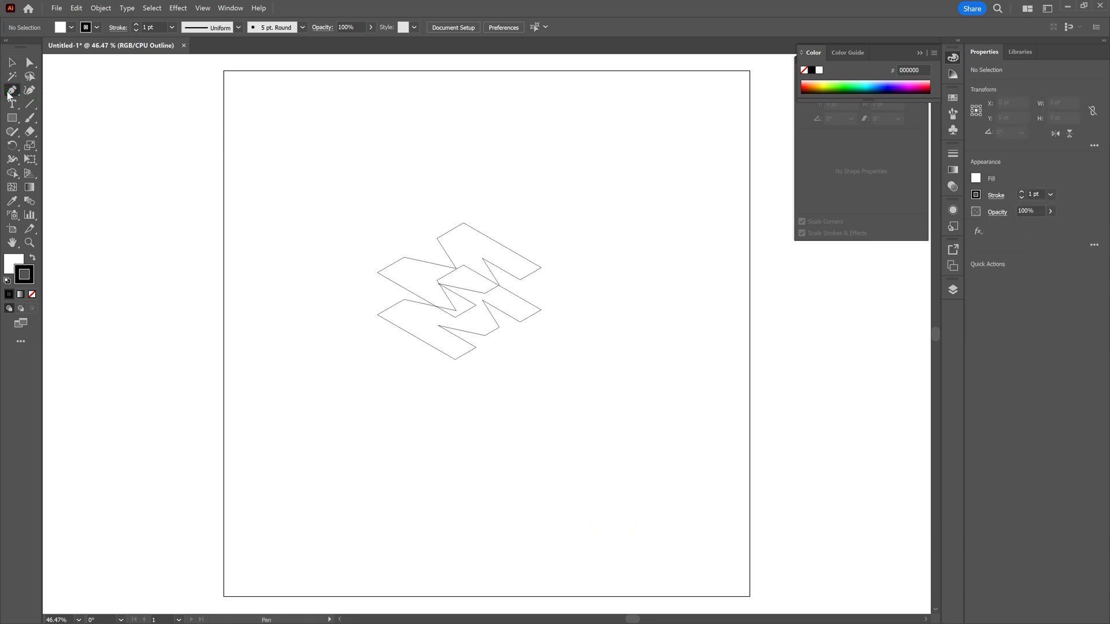
{"action": "key", "text": "ctrl+plus"}
{"action": "key", "text": "ctrl+plus"}
{"action": "key", "text": "ctrl+plus"}
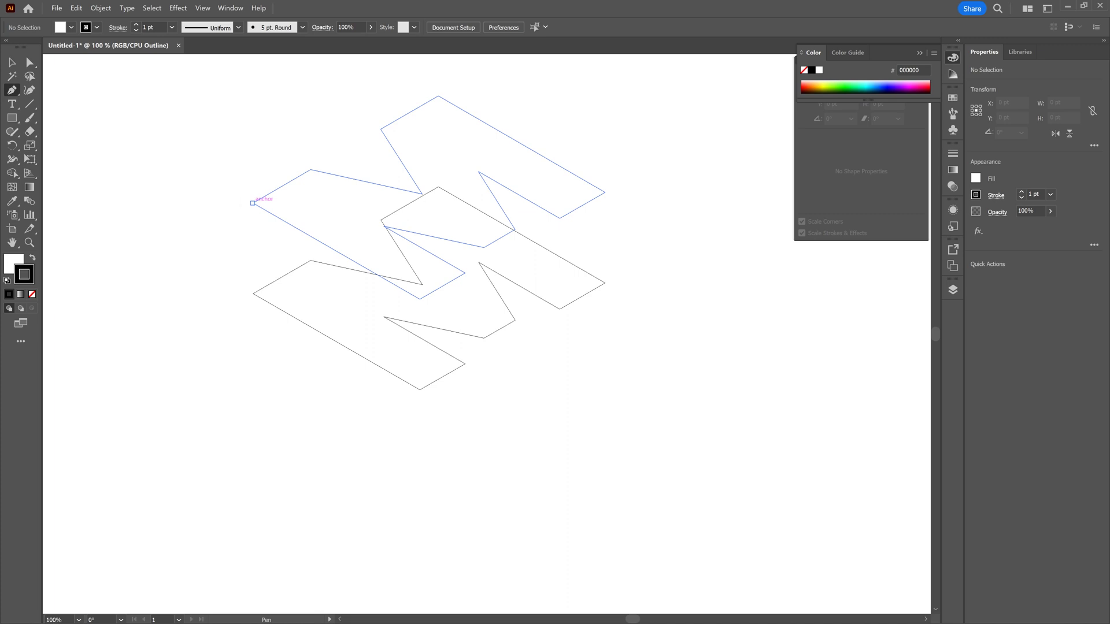
{"action": "left_click", "coordinate": [253, 203]}
{"action": "left_click", "coordinate": [252, 293]}
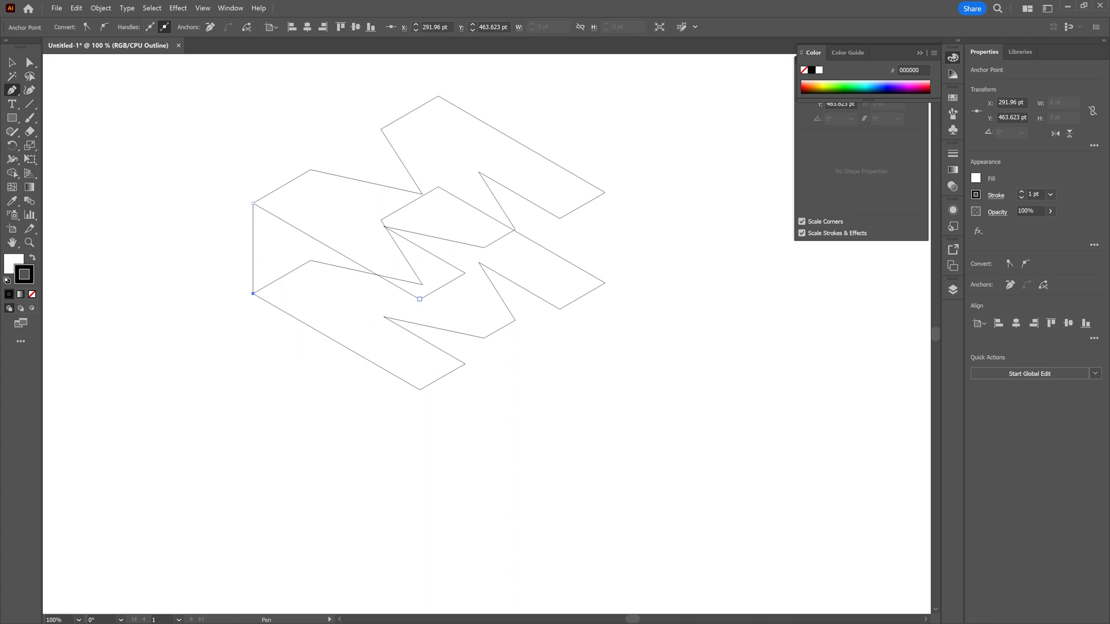
{"action": "left_click_drag", "start_coordinate": [420, 299], "coordinate": [420, 390]}
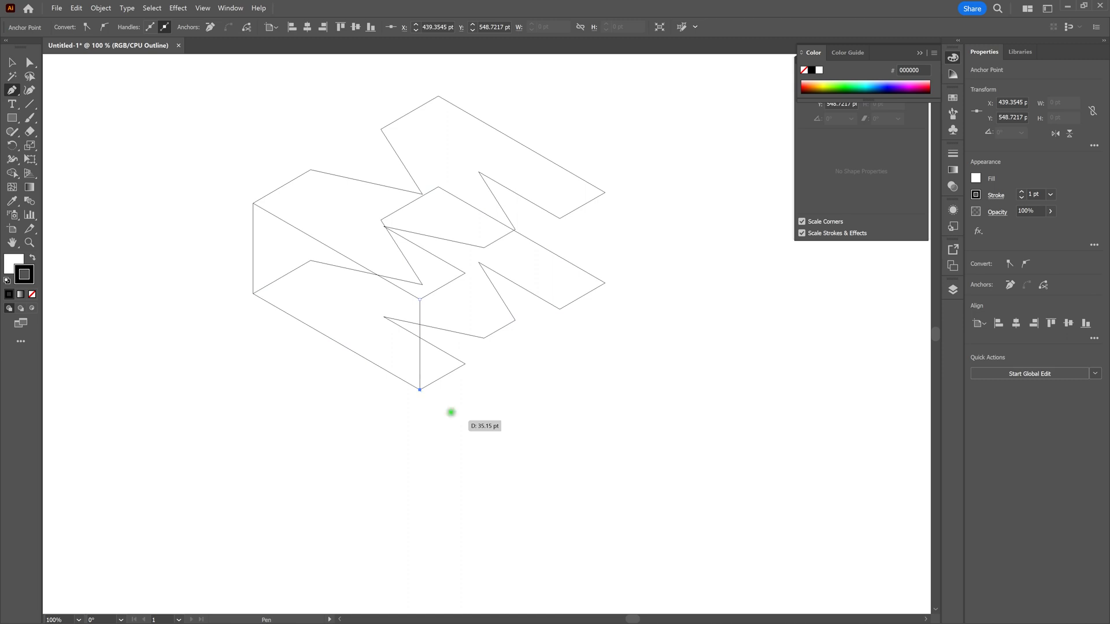
{"action": "left_click", "coordinate": [465, 273]}
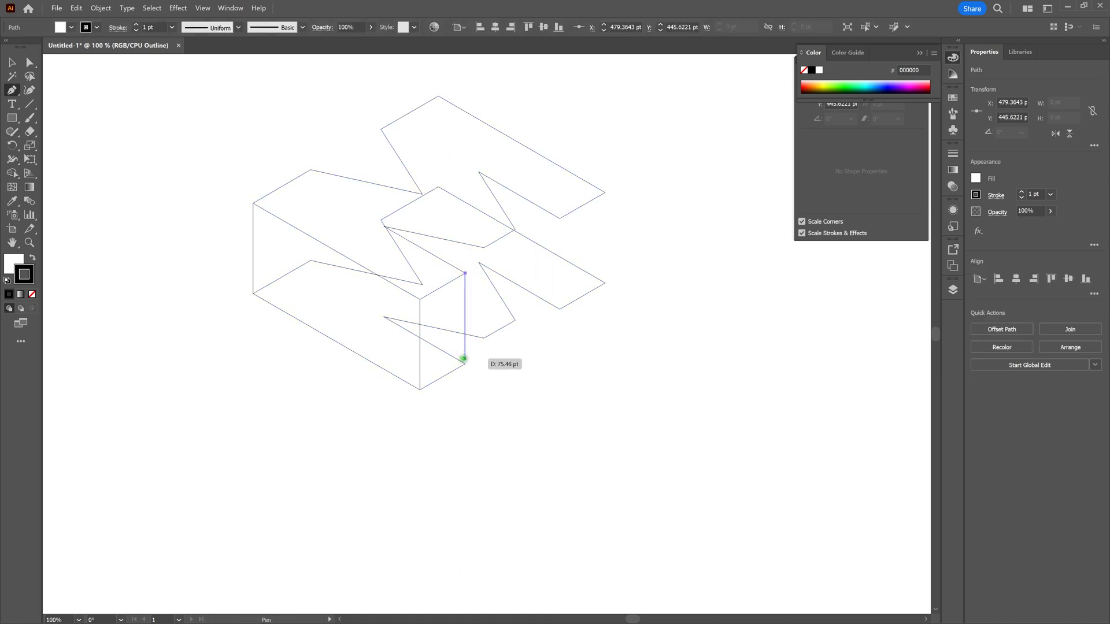
{"action": "left_click", "coordinate": [464, 363]}
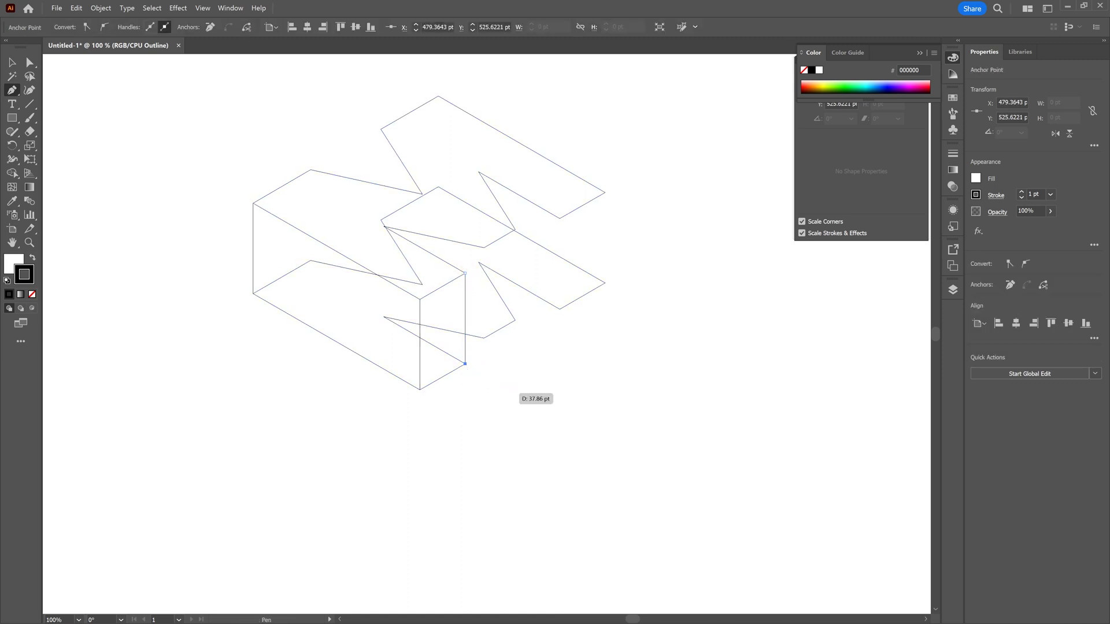
{"action": "key", "text": "Escape"}
Draw the remaining vertical edges, including the right and back ones, down to the lower M
{"action": "left_click", "coordinate": [484, 248]}
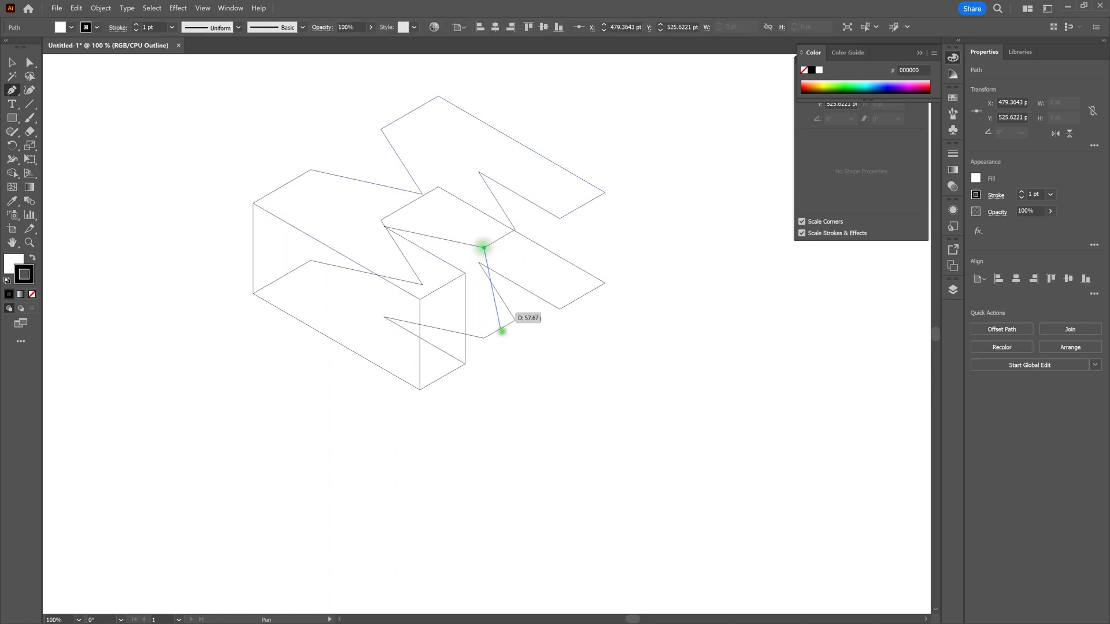
{"action": "left_click", "coordinate": [484, 338]}
{"action": "key", "text": "Escape"}
{"action": "left_click", "coordinate": [515, 230]}
{"action": "left_click", "coordinate": [515, 321]}
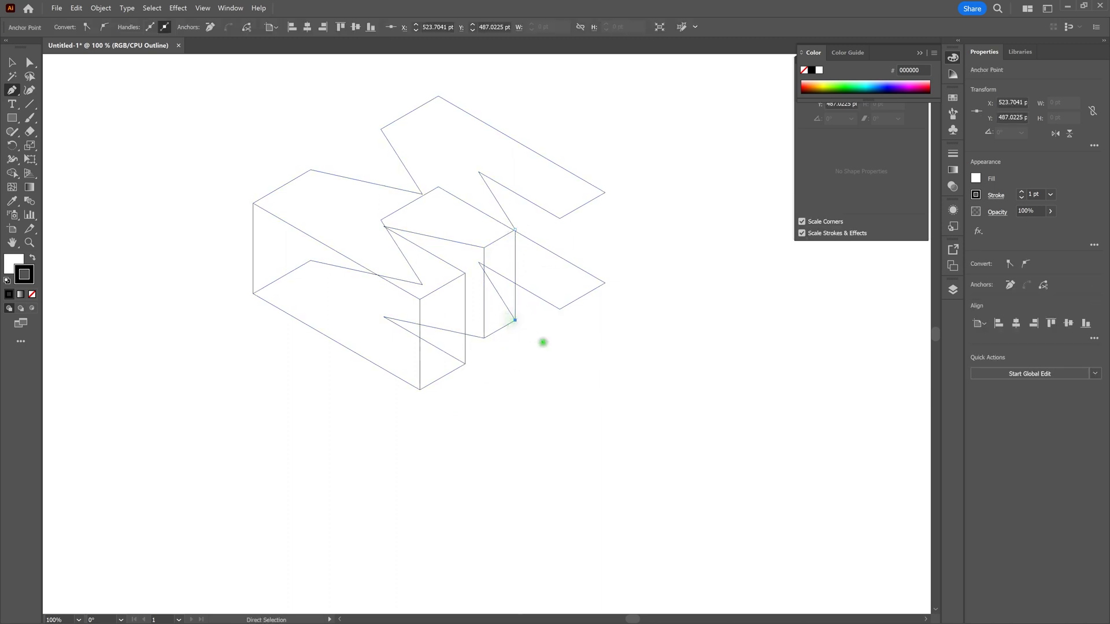
{"action": "key", "text": "Escape"}
{"action": "left_click", "coordinate": [559, 218]}
{"action": "left_click", "coordinate": [559, 309]}
{"action": "key", "text": "Escape"}
{"action": "left_click", "coordinate": [604, 192]}
{"action": "left_click", "coordinate": [605, 283]}
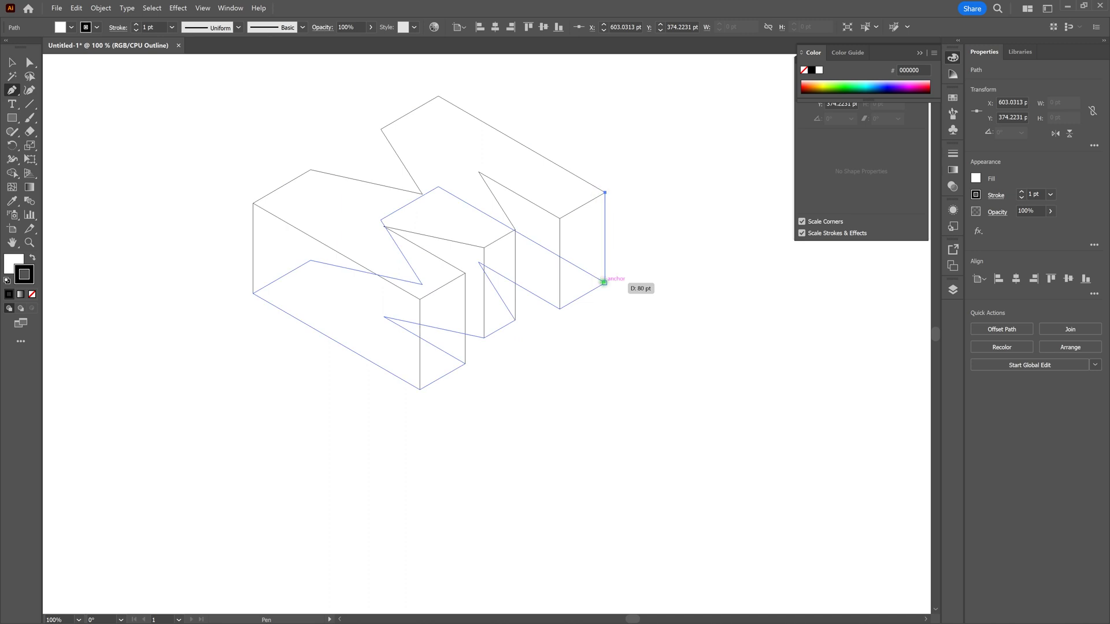
{"action": "key", "text": "Escape"}
{"action": "left_click", "coordinate": [380, 129]}
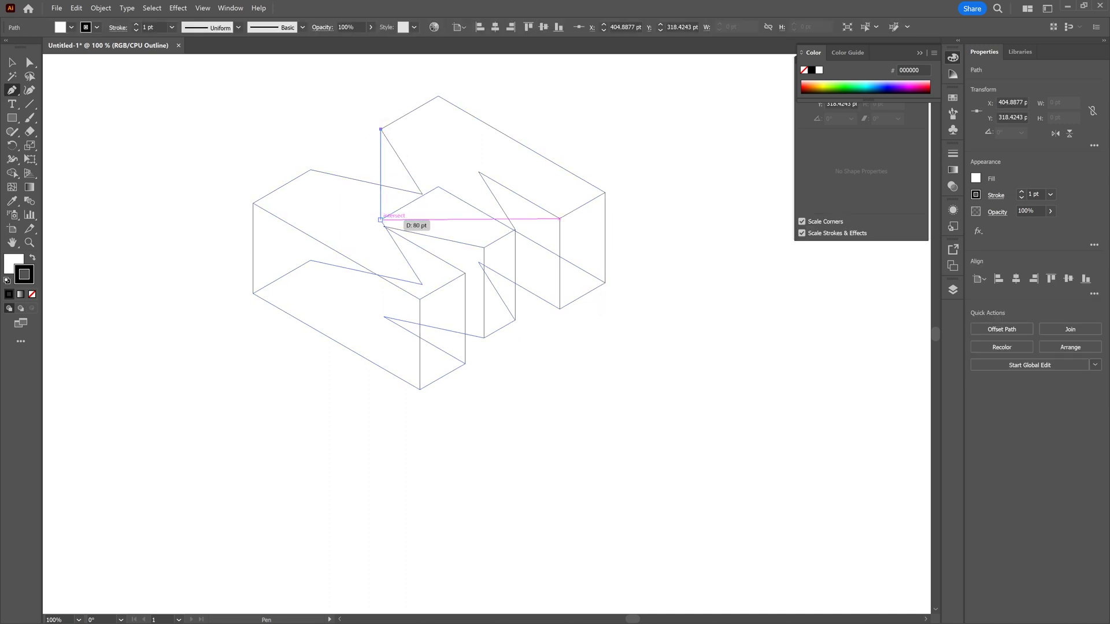
{"action": "left_click", "coordinate": [380, 220]}
{"action": "key", "text": "Escape"}
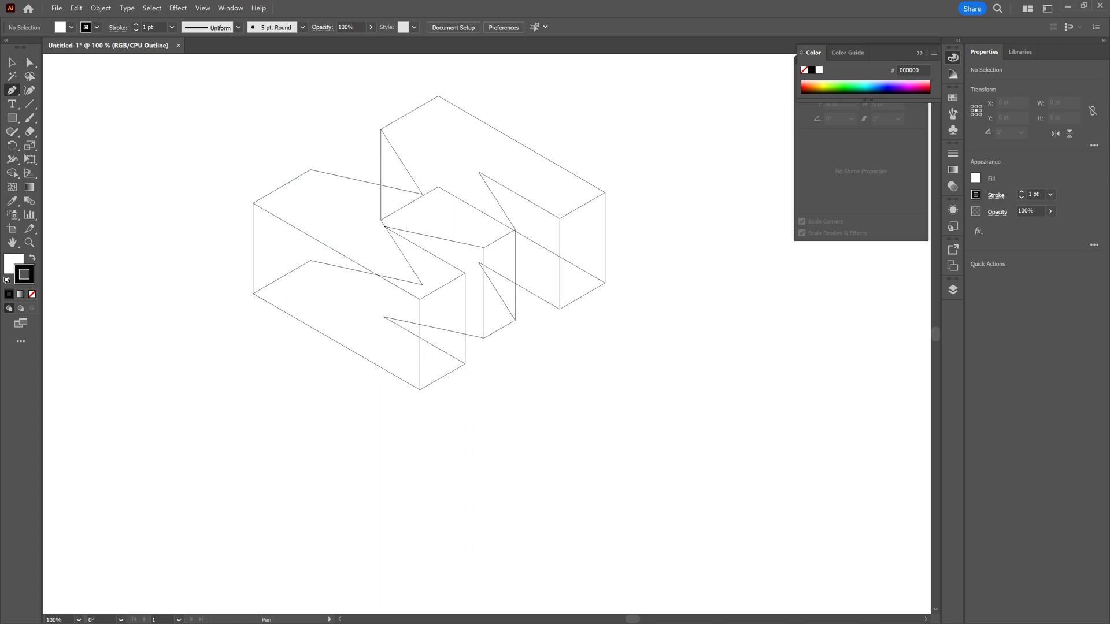
{"action": "key", "text": "ctrl"}
Check the preview, then marquee-select all the M's wireframe lines in Outline view
{"action": "key", "text": "ctrl+y"}
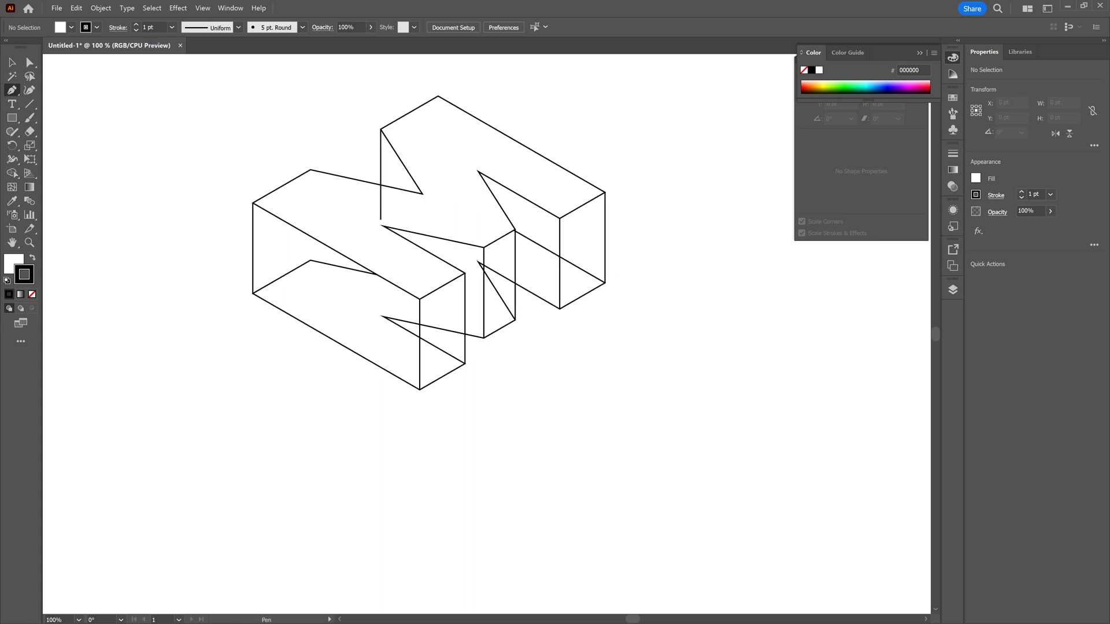
{"action": "key", "text": "ctrl+y"}
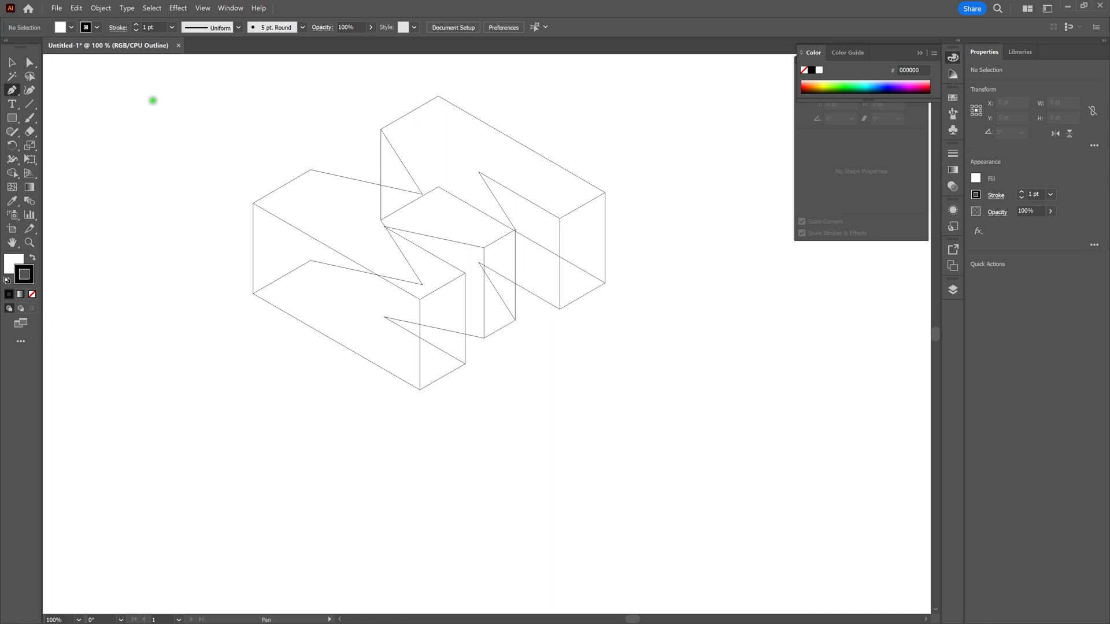
{"action": "left_click", "coordinate": [11, 62]}
{"action": "left_click_drag", "start_coordinate": [196, 82], "coordinate": [684, 413]}
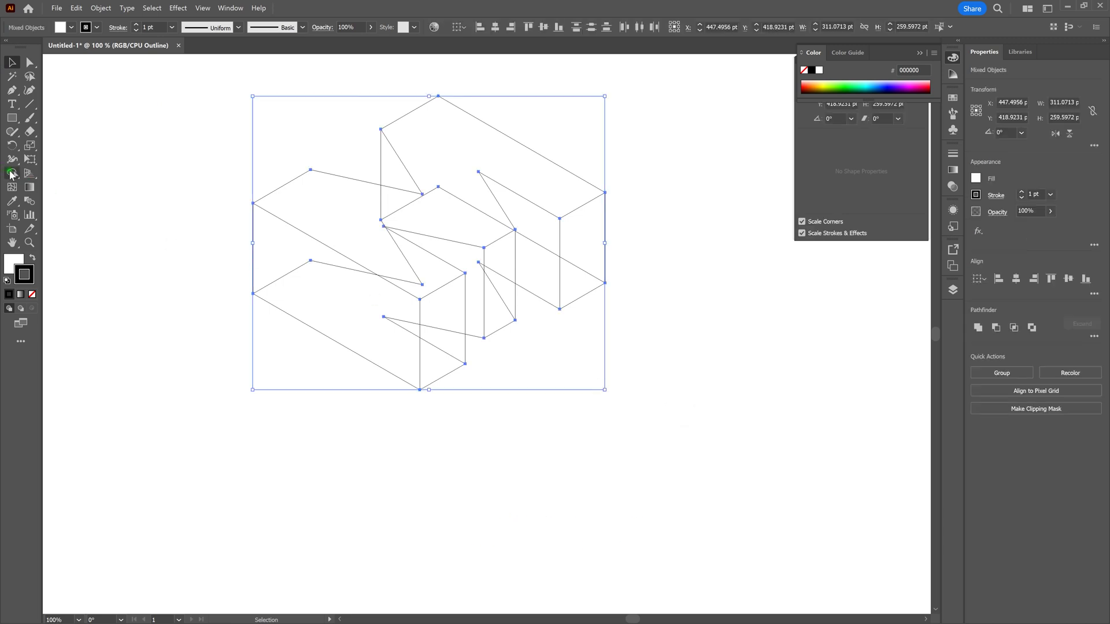
{"action": "left_click", "coordinate": [11, 173]}
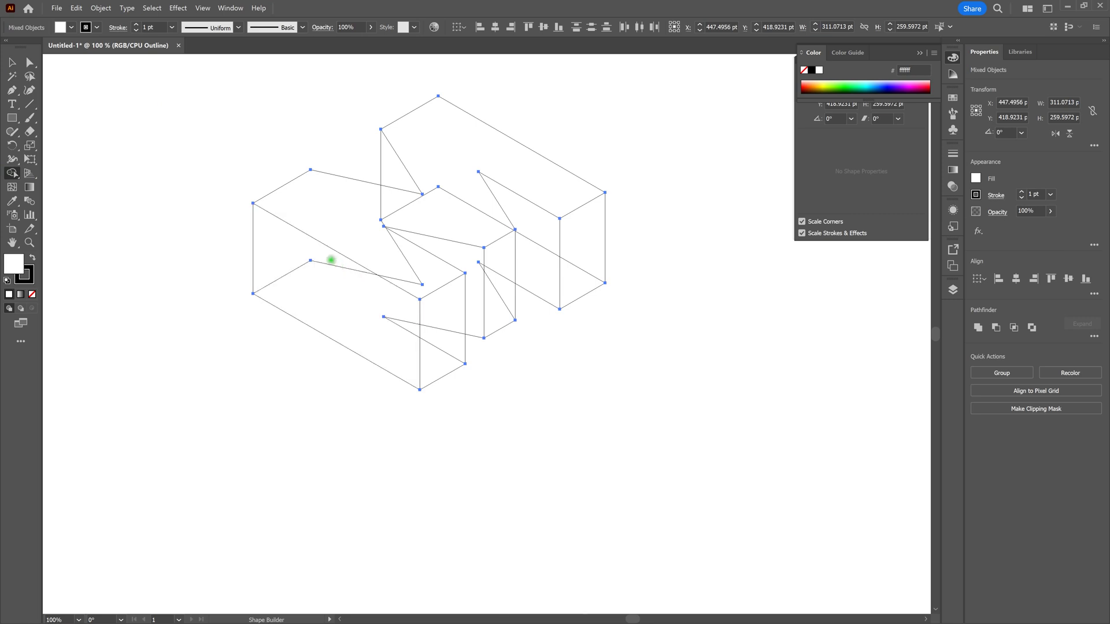
Merge the left box's front-face pieces into a single front-face shape
{"action": "left_click_drag", "start_coordinate": [298, 252], "coordinate": [398, 323]}
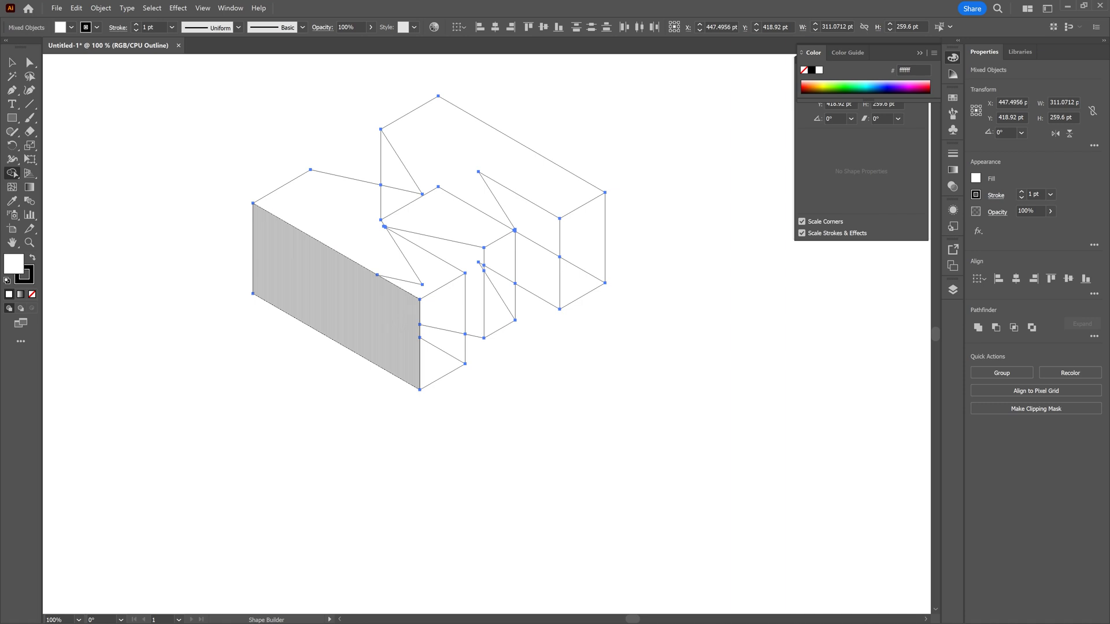
{"action": "left_click", "coordinate": [400, 321]}
{"action": "left_click_drag", "start_coordinate": [442, 303], "coordinate": [435, 354]}
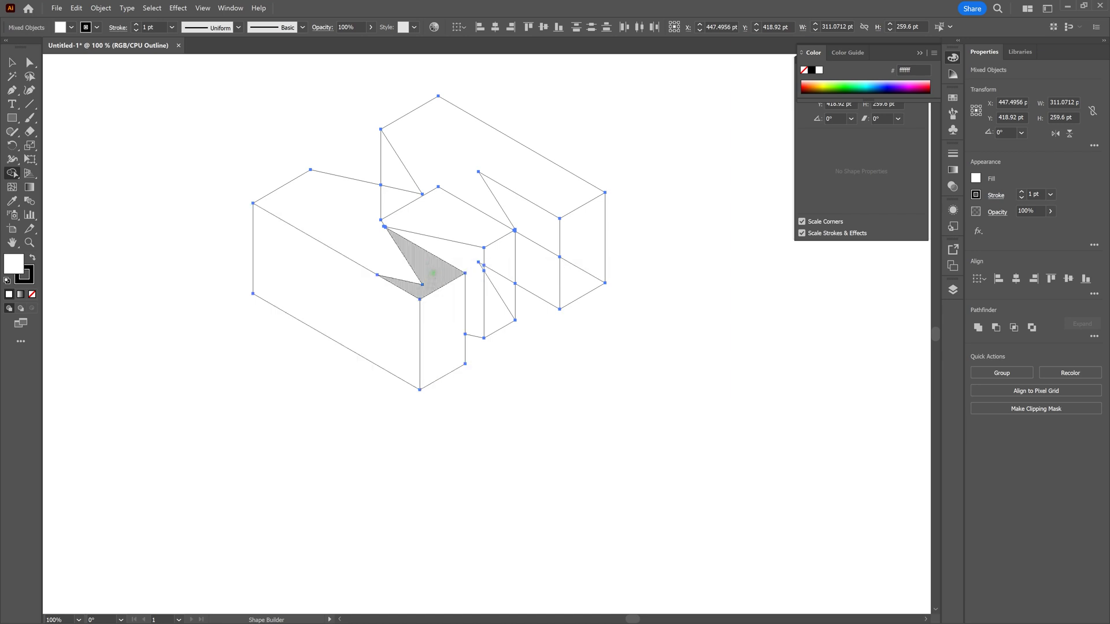
Merge the top face regions and fold the notch triangles into the vertical strip and side face
{"action": "mouse_move", "coordinate": [433, 274]}
{"action": "left_mouse_down"}
{"action": "mouse_move", "coordinate": [372, 240]}
{"action": "mouse_move", "coordinate": [358, 215]}
{"action": "mouse_move", "coordinate": [372, 204]}
{"action": "mouse_move", "coordinate": [429, 203]}
{"action": "left_mouse_up"}
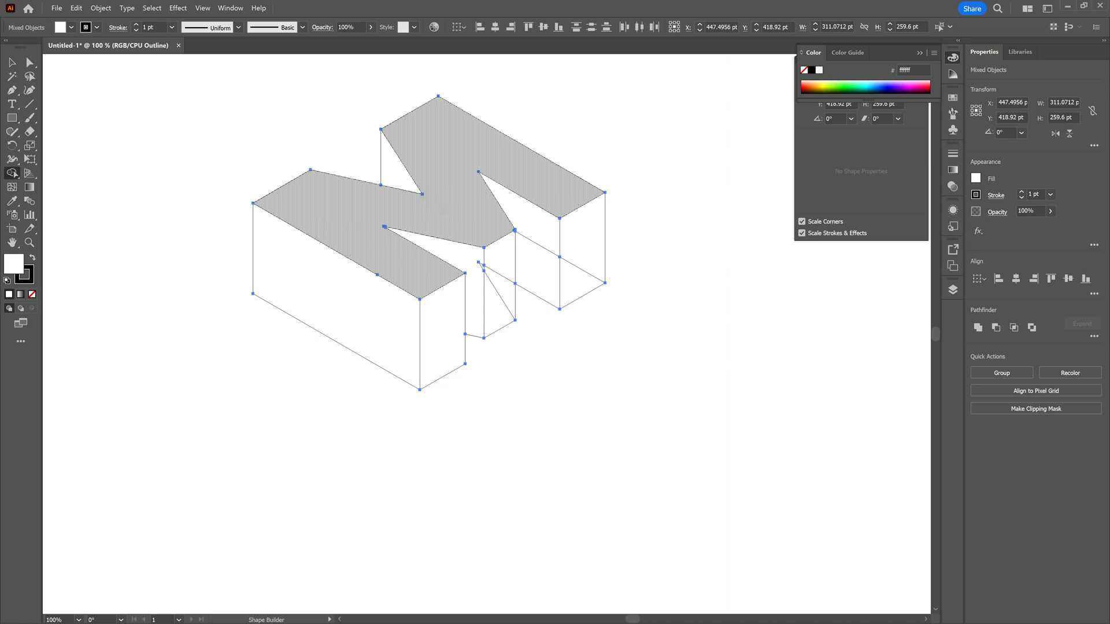
{"action": "left_click", "coordinate": [402, 180]}
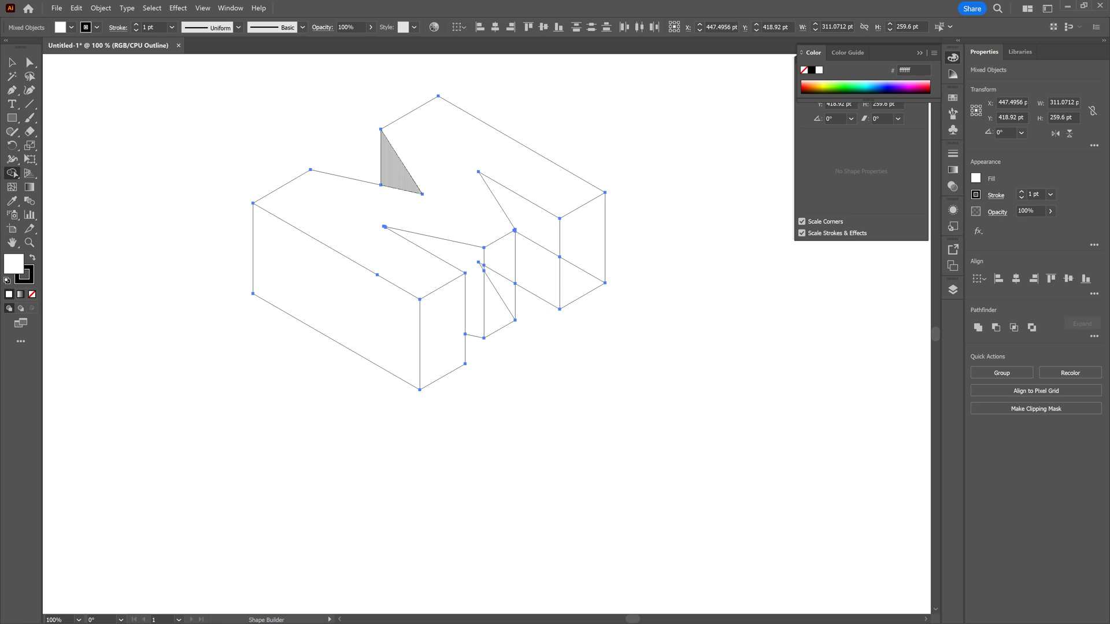
{"action": "left_click", "coordinate": [402, 180]}
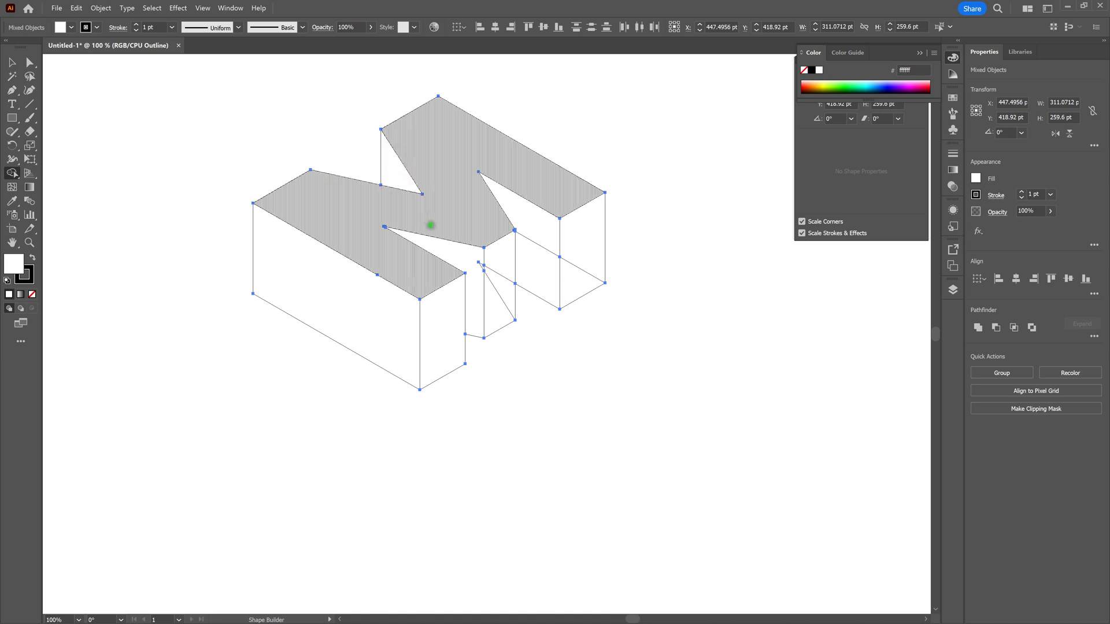
{"action": "mouse_move", "coordinate": [456, 253]}
{"action": "left_mouse_down"}
{"action": "mouse_move", "coordinate": [484, 265]}
{"action": "mouse_move", "coordinate": [495, 253]}
{"action": "mouse_move", "coordinate": [495, 299]}
{"action": "left_mouse_up"}
{"action": "mouse_move", "coordinate": [533, 232]}
{"action": "left_mouse_down"}
{"action": "mouse_move", "coordinate": [589, 247]}
{"action": "mouse_move", "coordinate": [582, 236]}
{"action": "mouse_move", "coordinate": [574, 277]}
{"action": "left_mouse_up"}
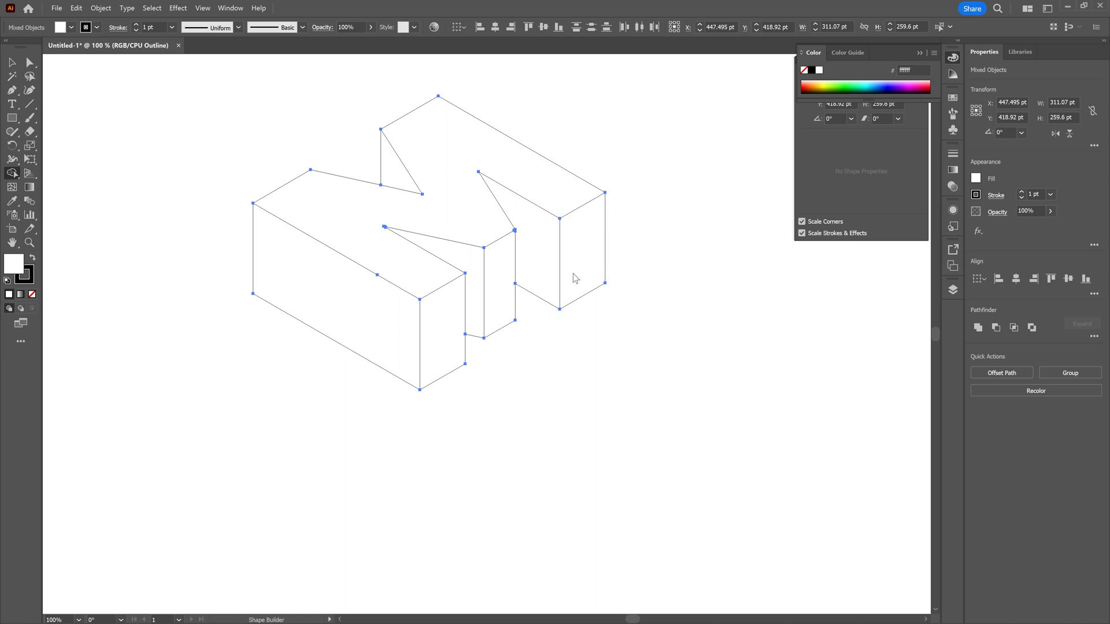
{"action": "key", "text": "ctrl+plus"}
{"action": "key", "text": "ctrl+plus"}
{"action": "key", "text": "ctrl+plus"}
{"action": "key", "text": "ctrl+plus"}
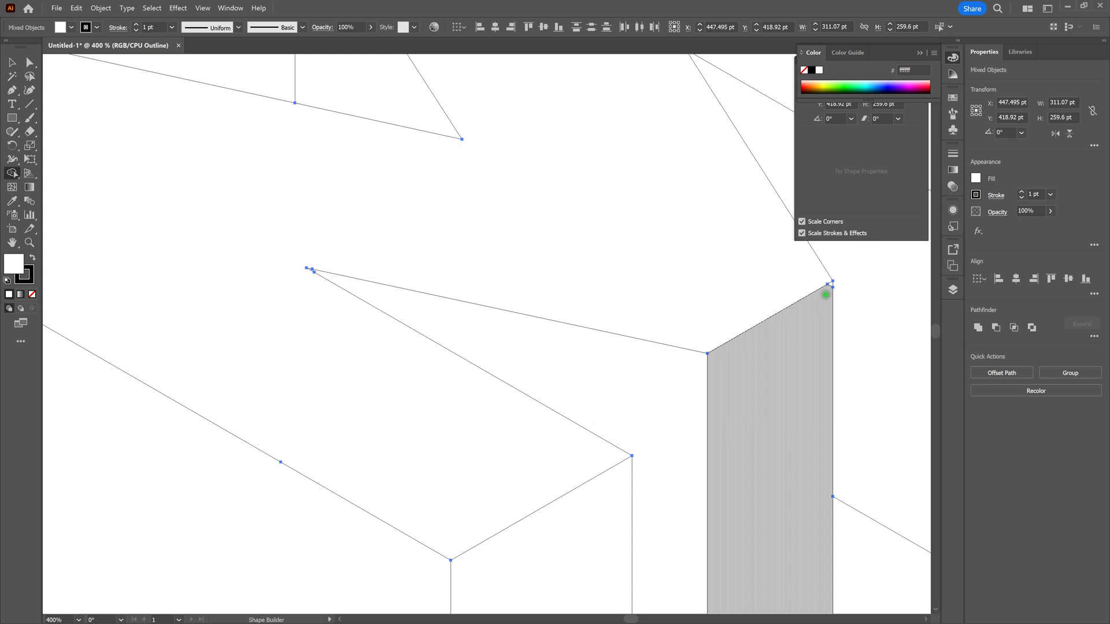
Merge the thin sliver at the M's top-left corner into its adjacent face, then fit the artboard
{"action": "left_click_drag", "start_coordinate": [828, 288], "coordinate": [829, 285]}
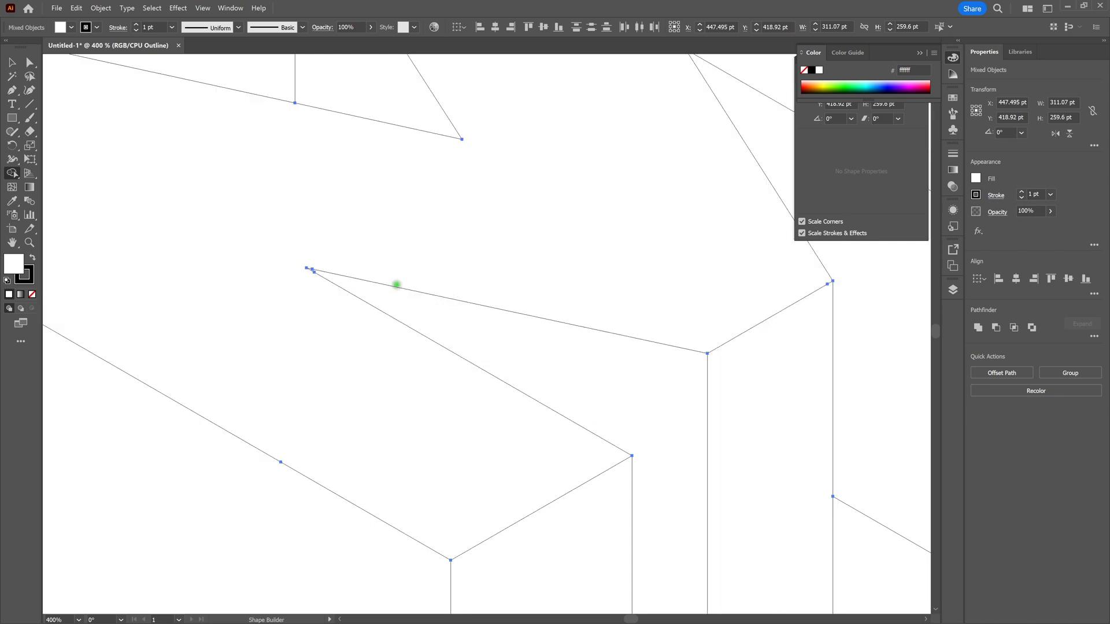
{"action": "key", "text": "ctrl+plus"}
{"action": "key", "text": "ctrl+plus"}
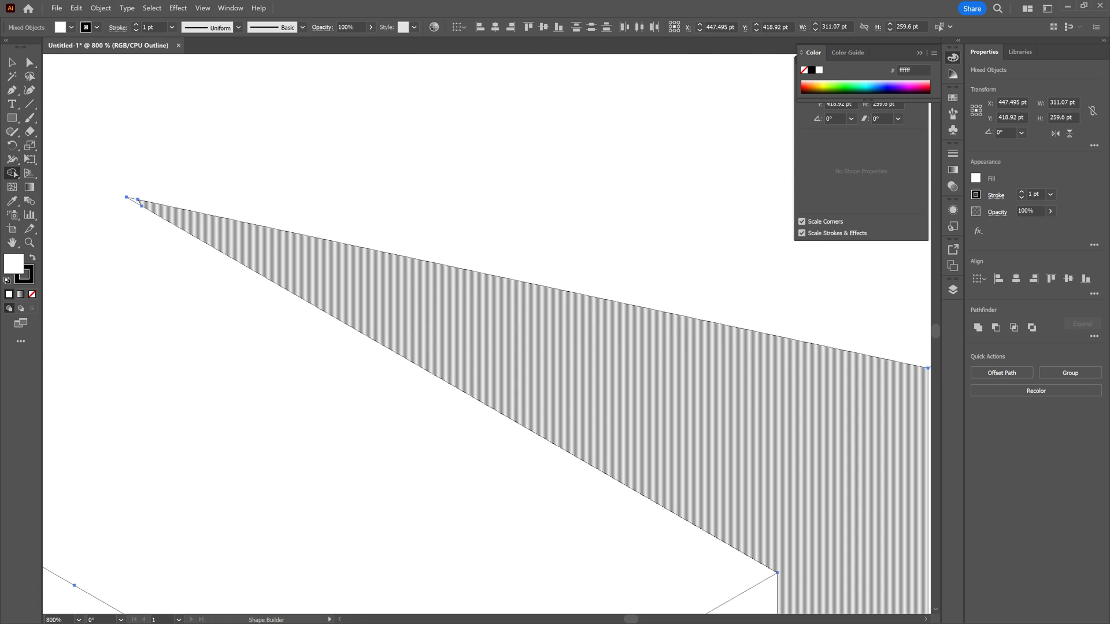
{"action": "mouse_move", "coordinate": [143, 202]}
{"action": "left_mouse_down"}
{"action": "mouse_move", "coordinate": [151, 206]}
{"action": "mouse_move", "coordinate": [137, 201]}
{"action": "left_mouse_up"}
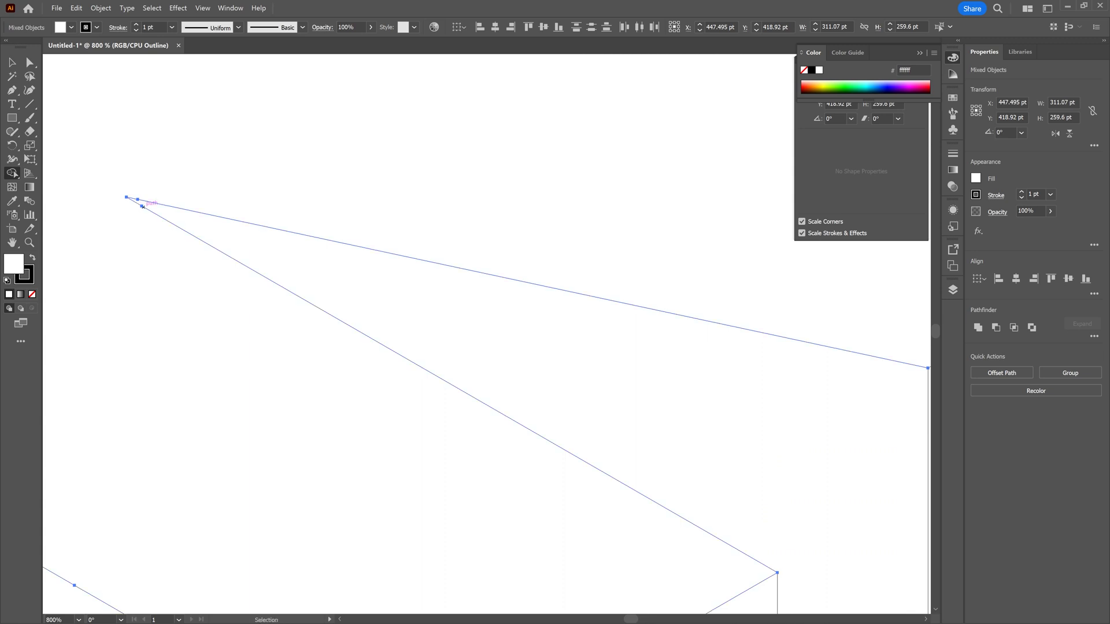
{"action": "key", "text": "ctrl+0"}
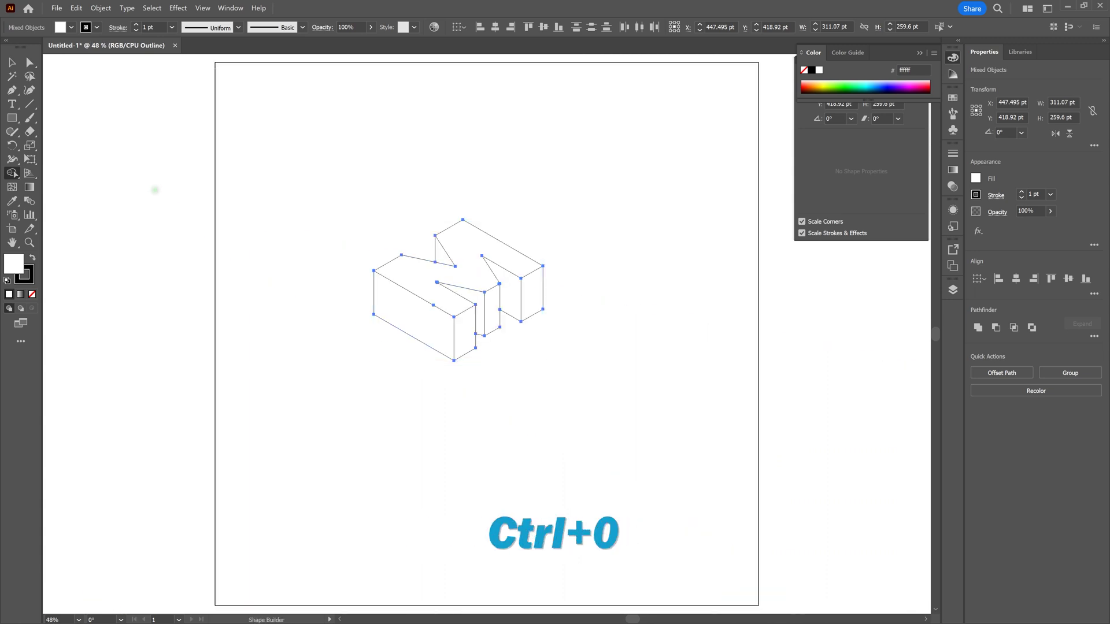
{"action": "left_click", "coordinate": [12, 63]}
Switch from Outline to Preview mode and marquee-select every path of the M
{"action": "key", "text": "v"}
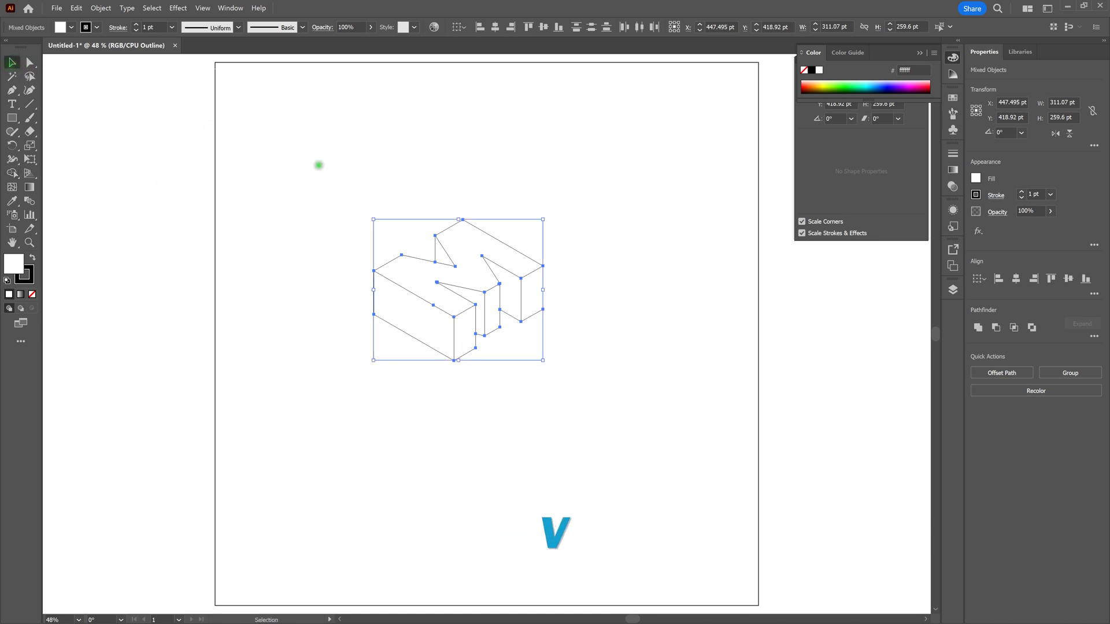
{"action": "left_click", "coordinate": [317, 166]}
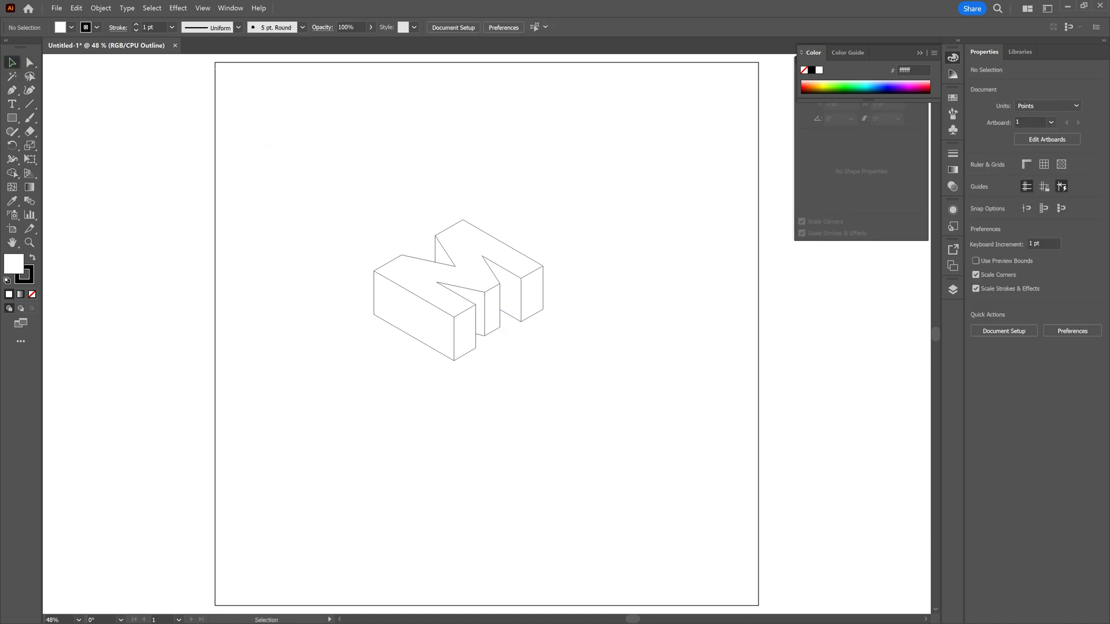
{"action": "key", "text": "a"}
{"action": "key", "text": "ctrl+y"}
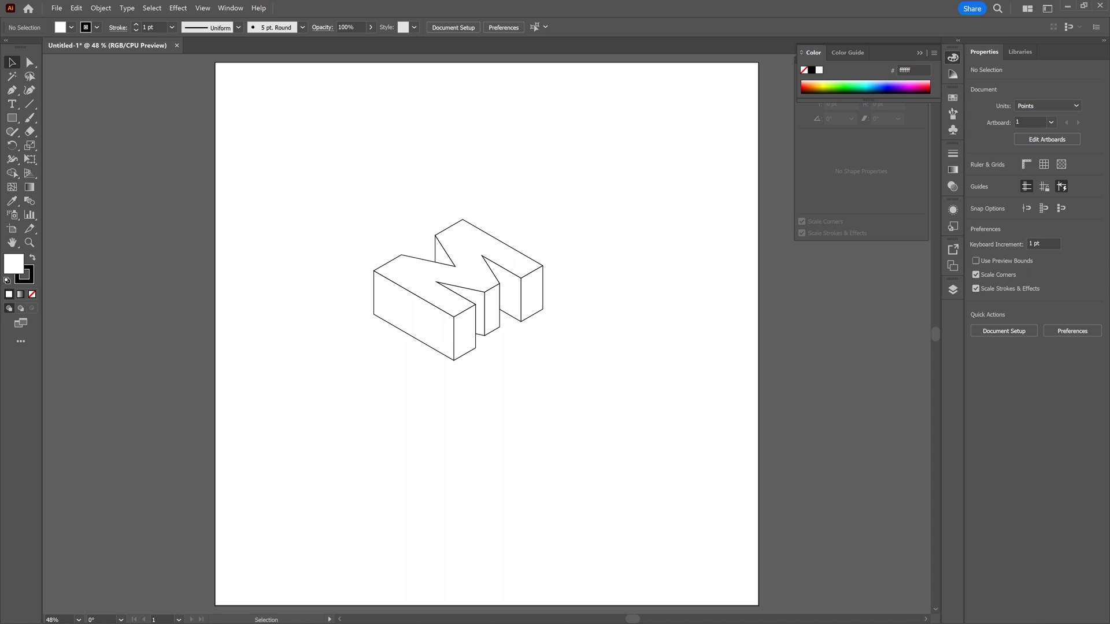
{"action": "left_click", "coordinate": [322, 168]}
{"action": "left_click_drag", "start_coordinate": [322, 167], "coordinate": [604, 380]}
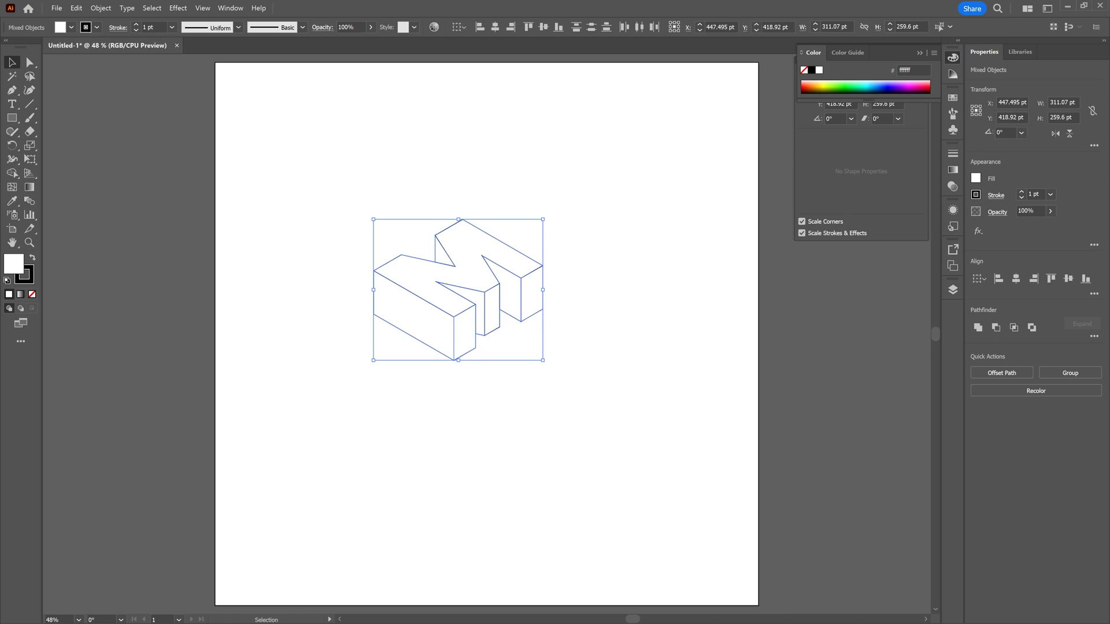
Fill all the M's faces with M 100, K 30 magenta (b10069), then deselect
{"action": "double_click", "coordinate": [13, 264]}
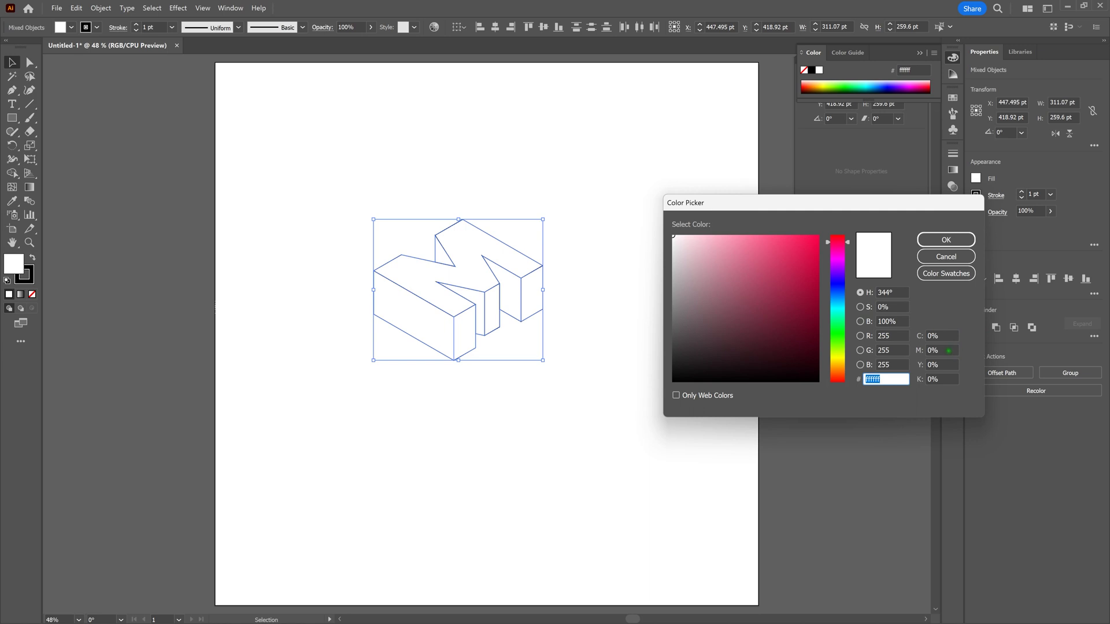
{"action": "left_click", "coordinate": [949, 350]}
{"action": "left_click_drag", "start_coordinate": [948, 350], "coordinate": [929, 350]}
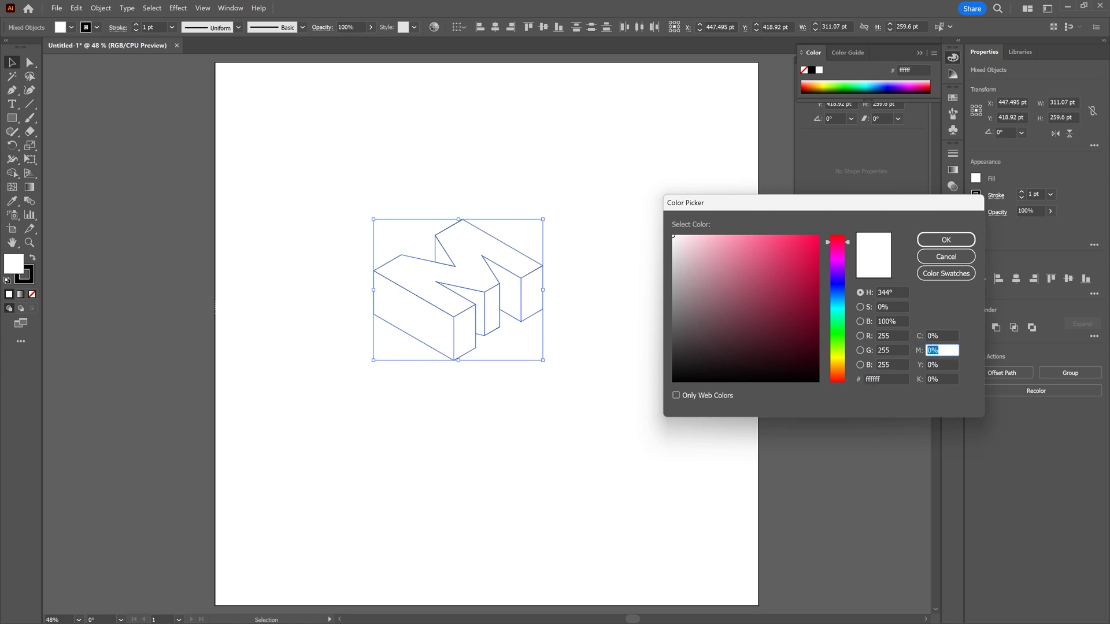
{"action": "type", "text": "100"}
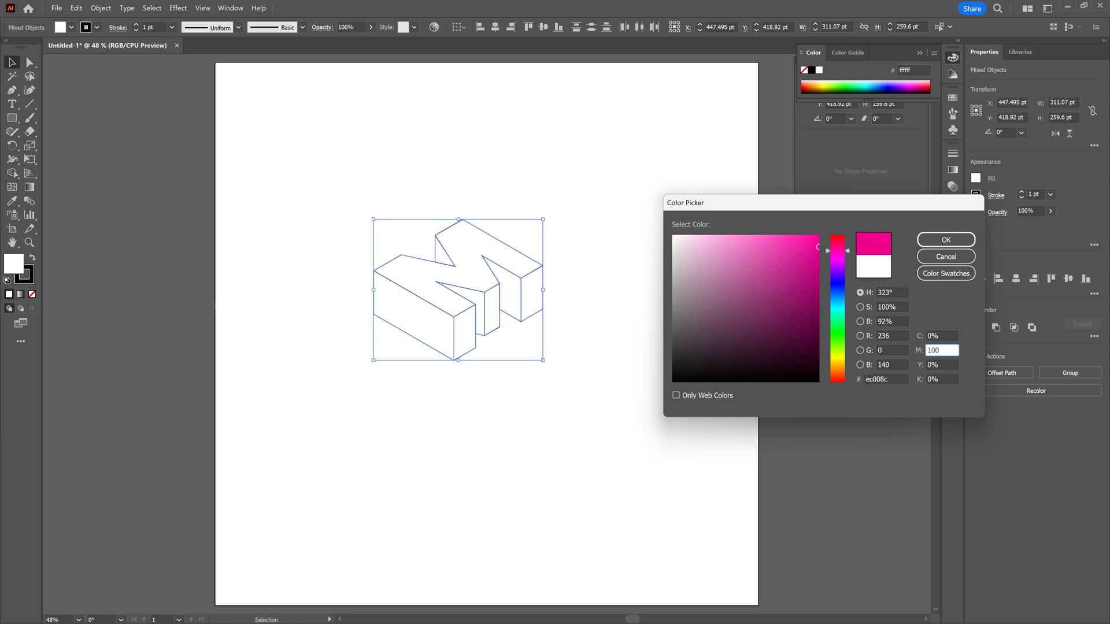
{"action": "key", "text": "Tab"}
{"action": "key", "text": "Tab"}
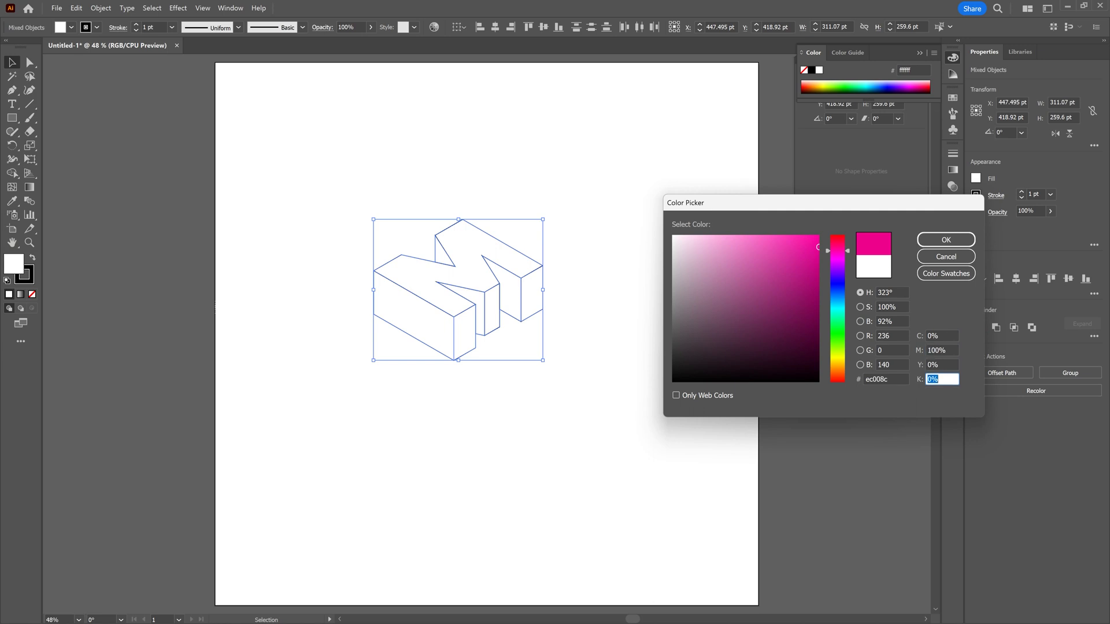
{"action": "type", "text": "30"}
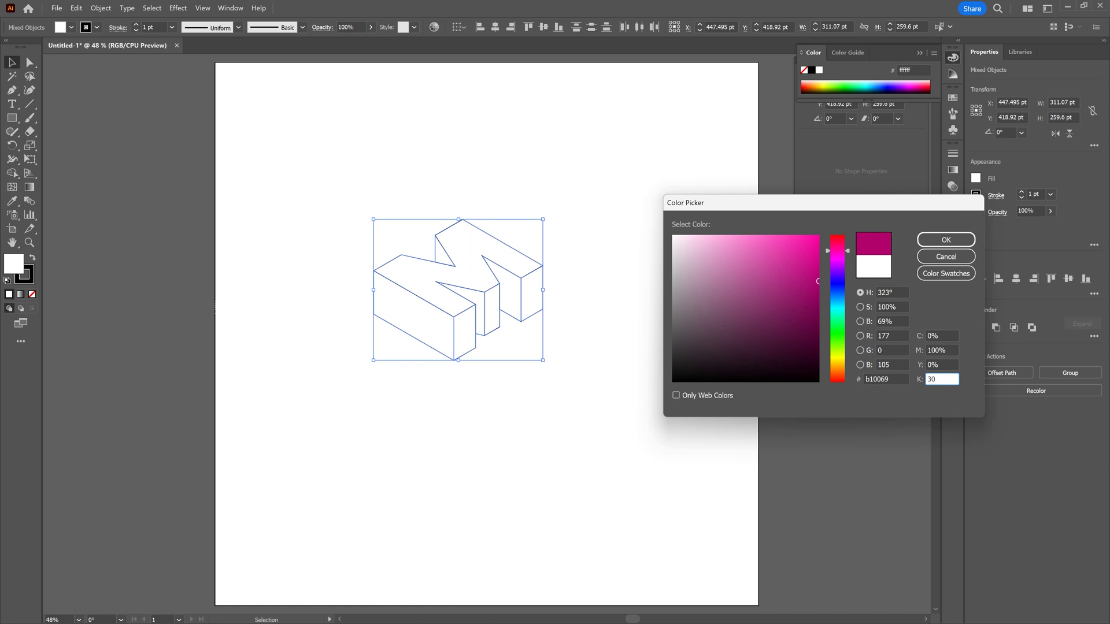
{"action": "left_click", "coordinate": [946, 242]}
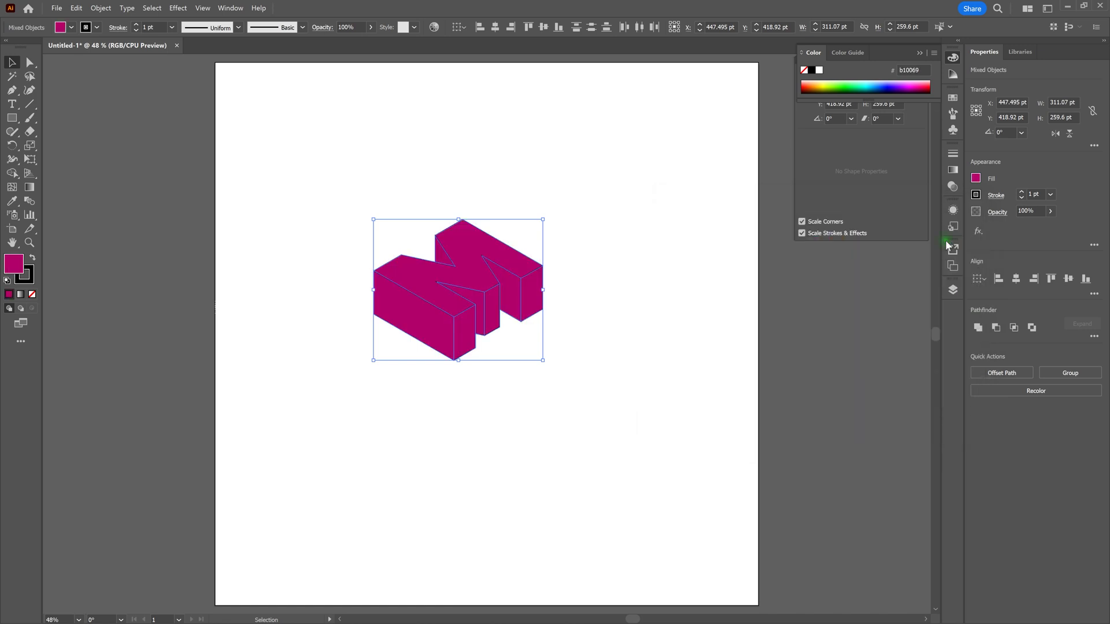
{"action": "left_click", "coordinate": [680, 323]}
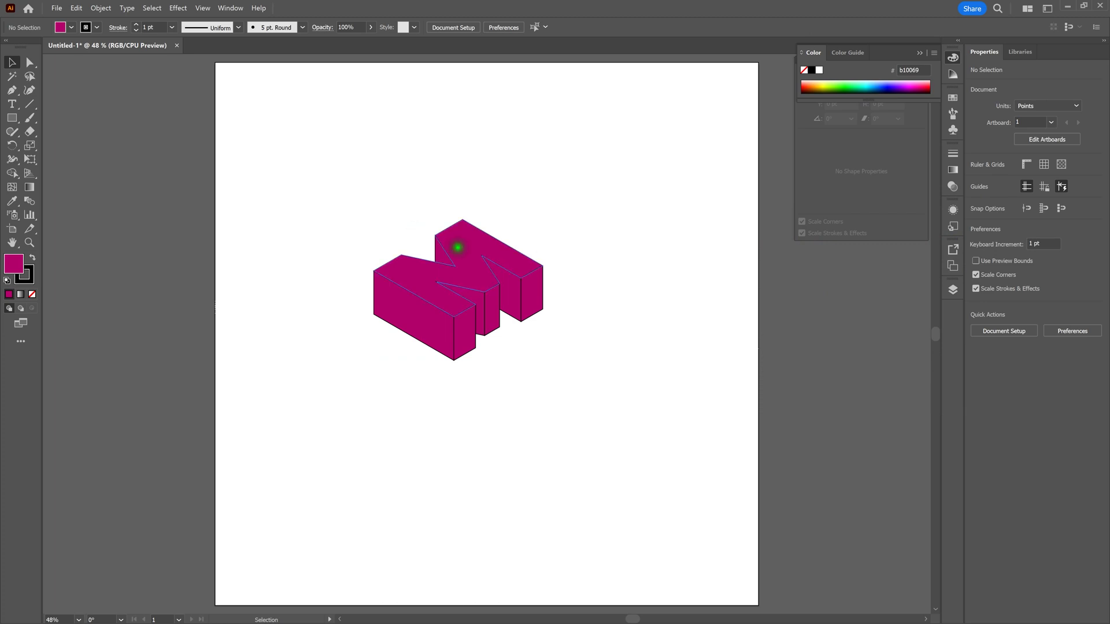
Recolour the M's top face group to C0 M100 Y0 K0 magenta (ec008c)
{"action": "left_click", "coordinate": [457, 248]}
{"action": "double_click", "coordinate": [13, 263]}
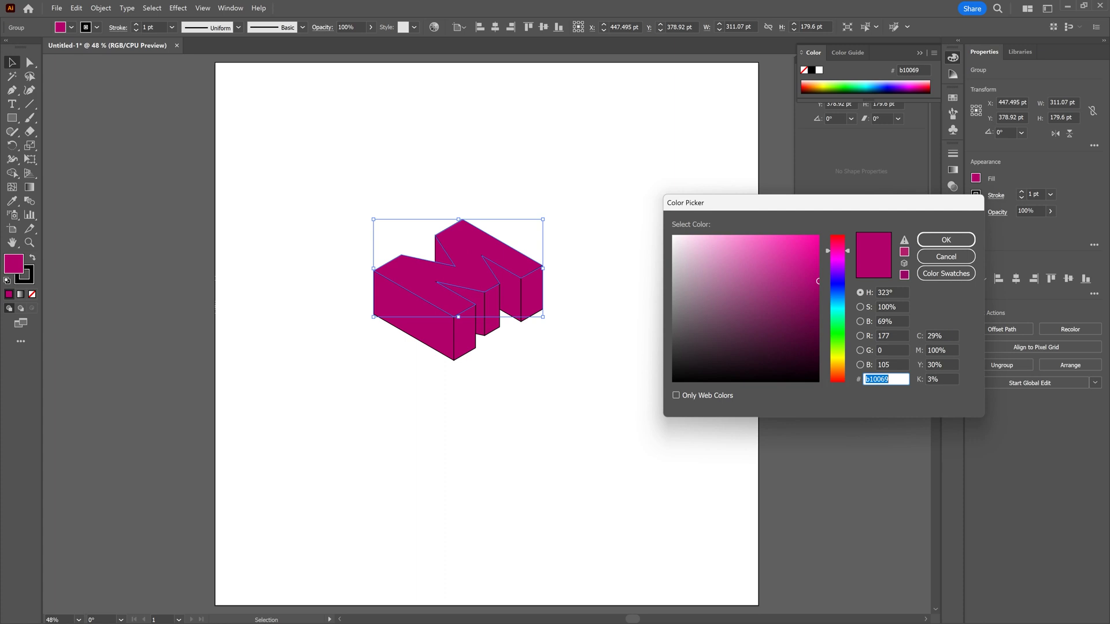
{"action": "left_click", "coordinate": [918, 336]}
{"action": "type", "text": "0"}
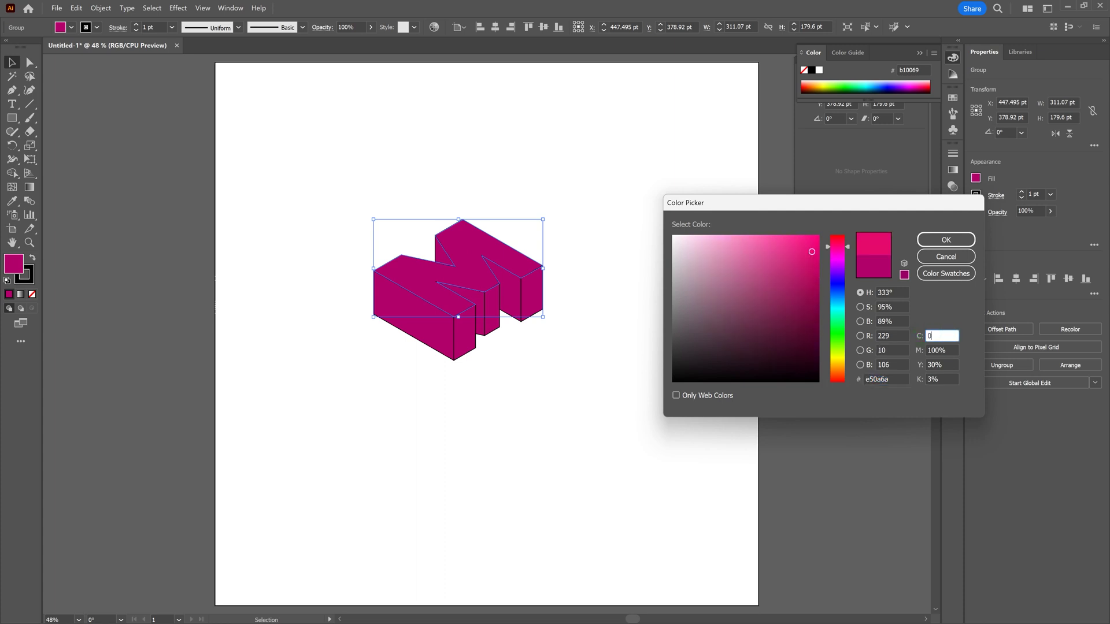
{"action": "key", "text": "Tab"}
{"action": "key", "text": "Tab"}
{"action": "type", "text": "0"}
{"action": "key", "text": "Tab"}
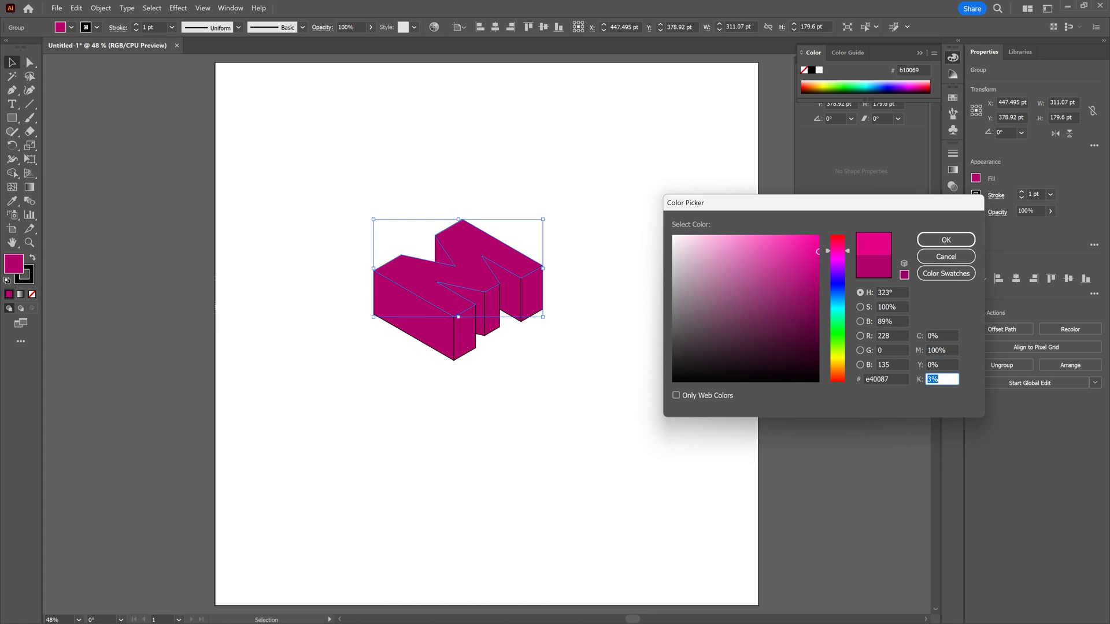
{"action": "type", "text": "0"}
{"action": "left_click", "coordinate": [951, 242]}
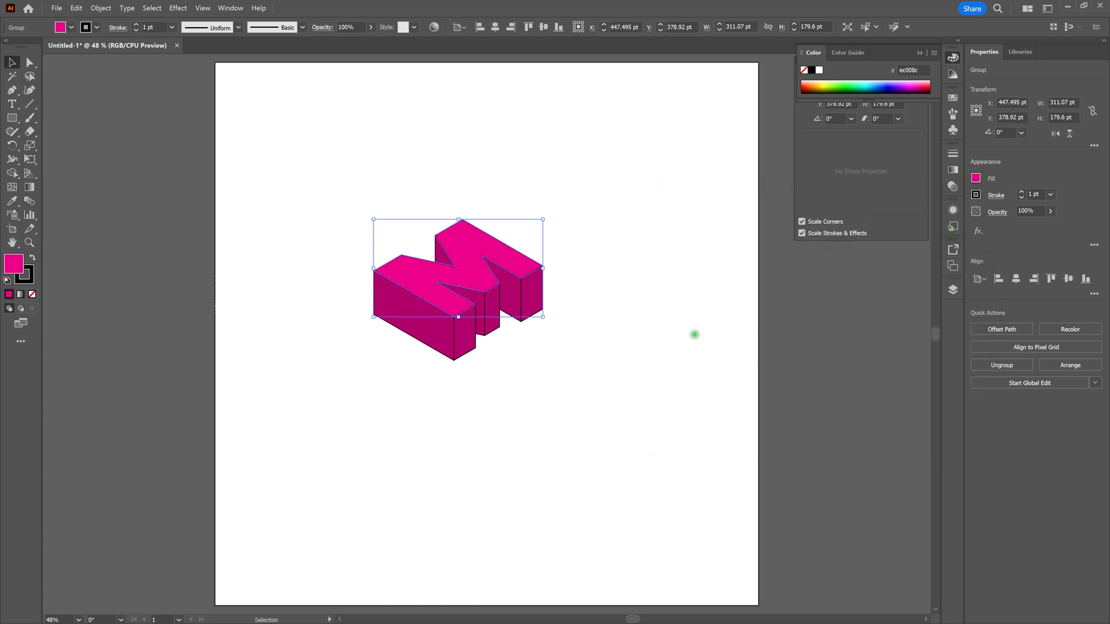
{"action": "left_click", "coordinate": [696, 334]}
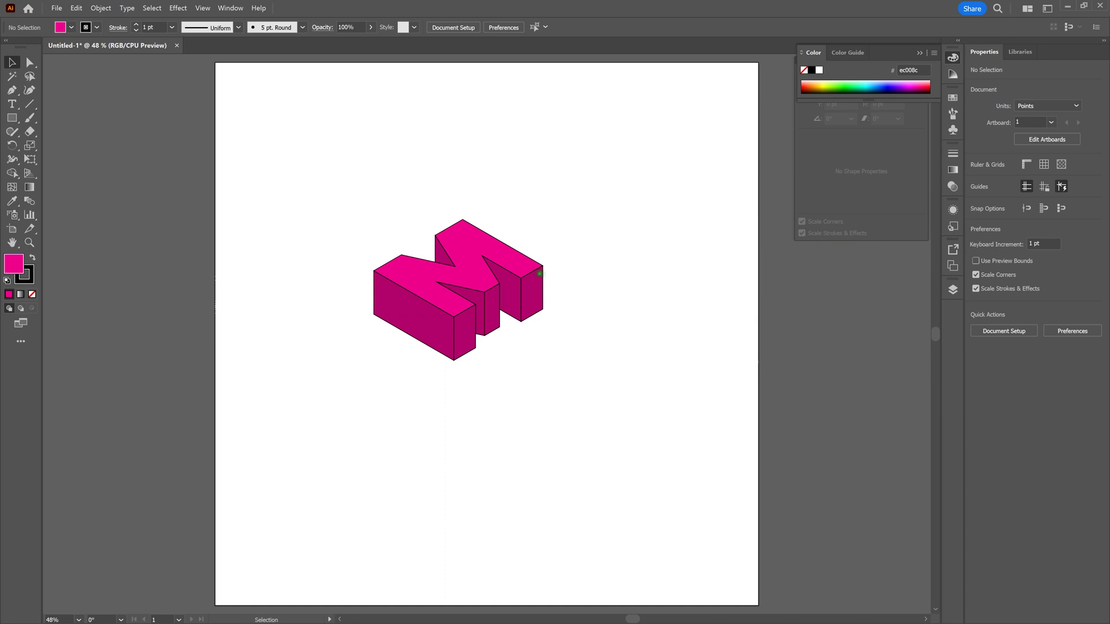
Select the whole M and bring up the Stroke panel
{"action": "left_click_drag", "start_coordinate": [315, 181], "coordinate": [586, 380]}
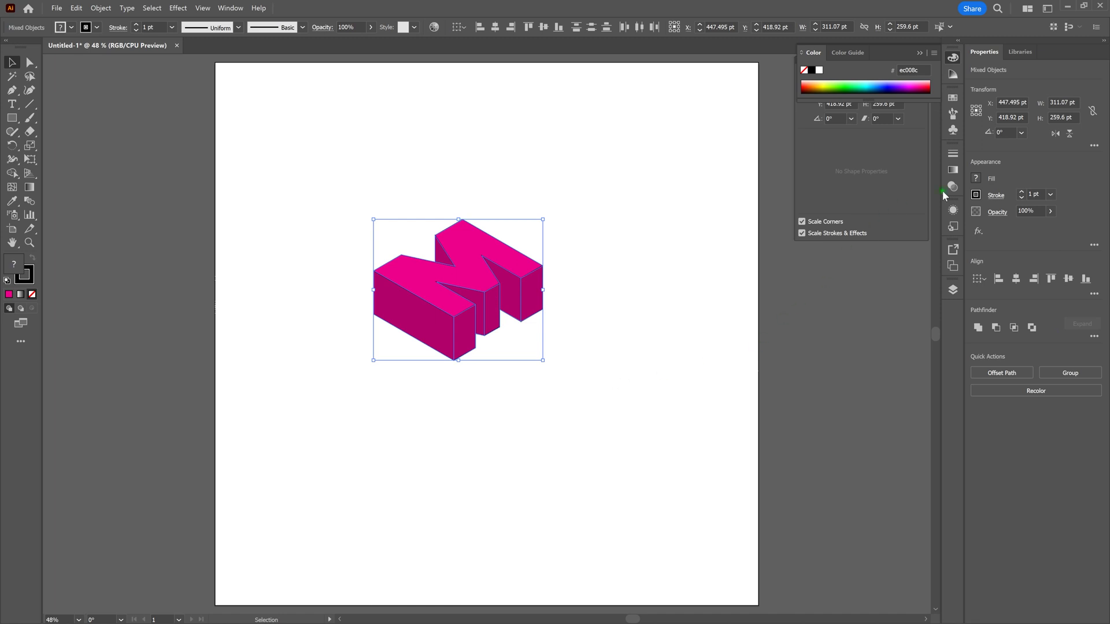
{"action": "left_click", "coordinate": [954, 154]}
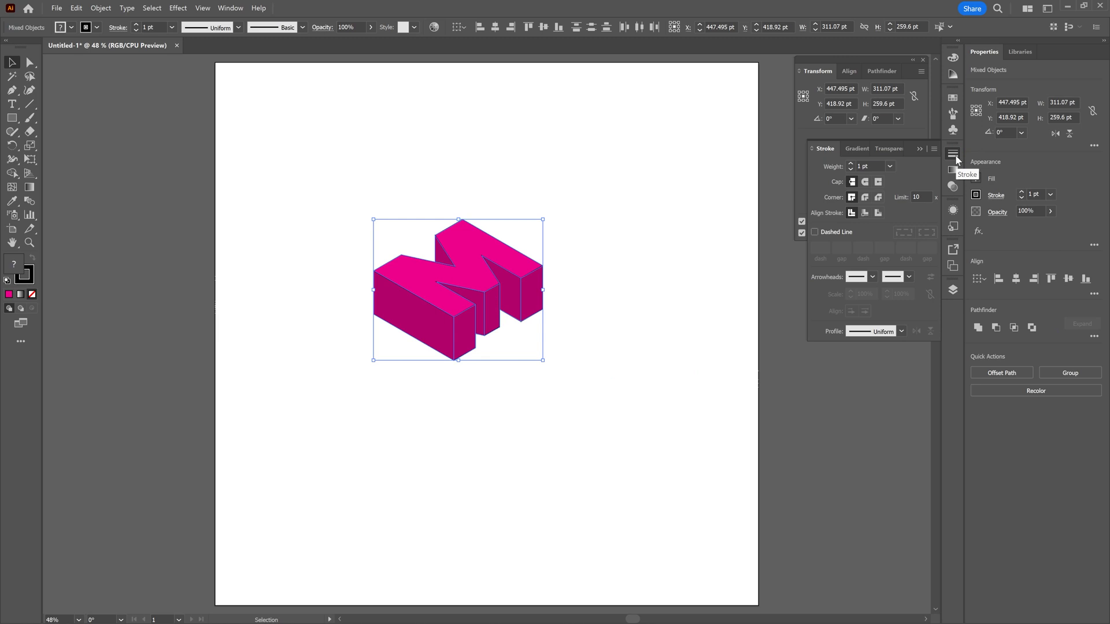
{"action": "left_click", "coordinate": [954, 154]}
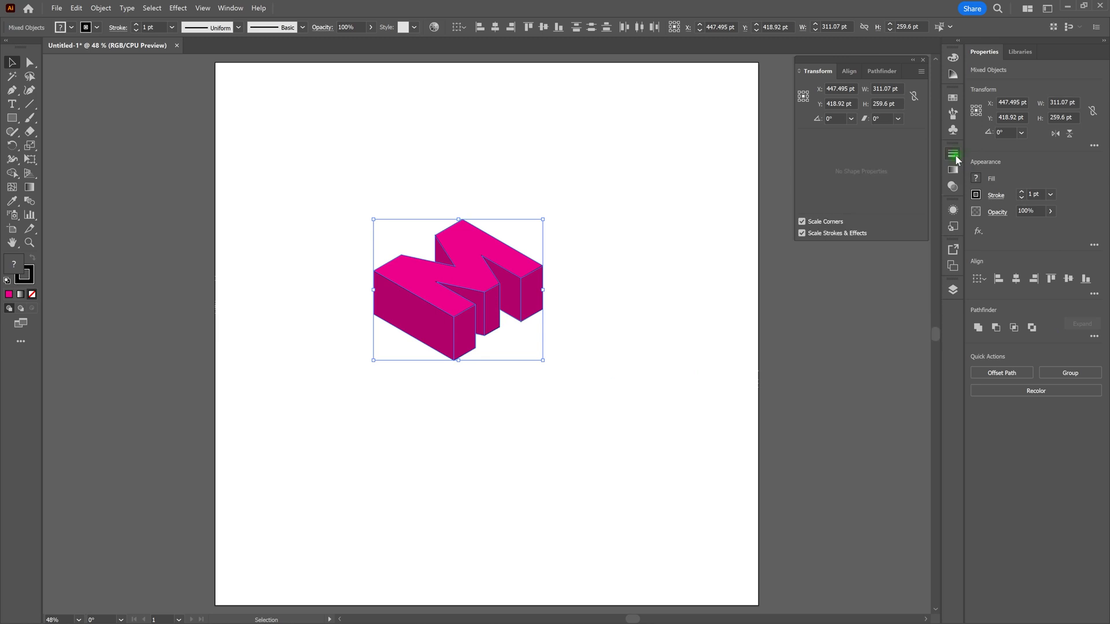
{"action": "left_click", "coordinate": [230, 8]}
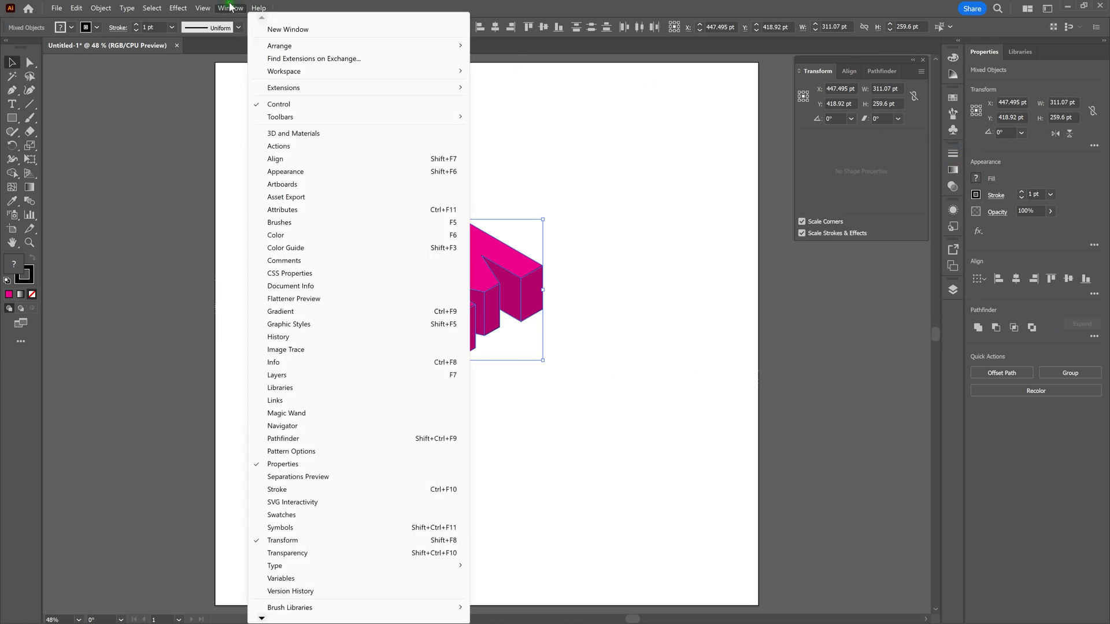
{"action": "left_click", "coordinate": [372, 489]}
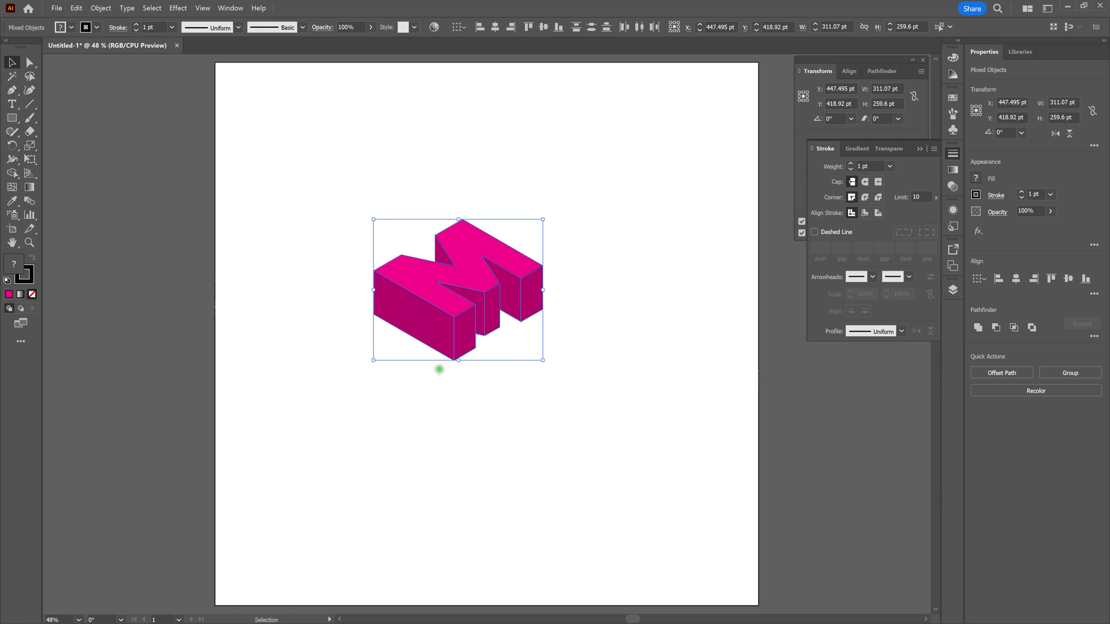
Set the M's stroke weight to 5 pt, then deselect
{"action": "left_click", "coordinate": [852, 165]}
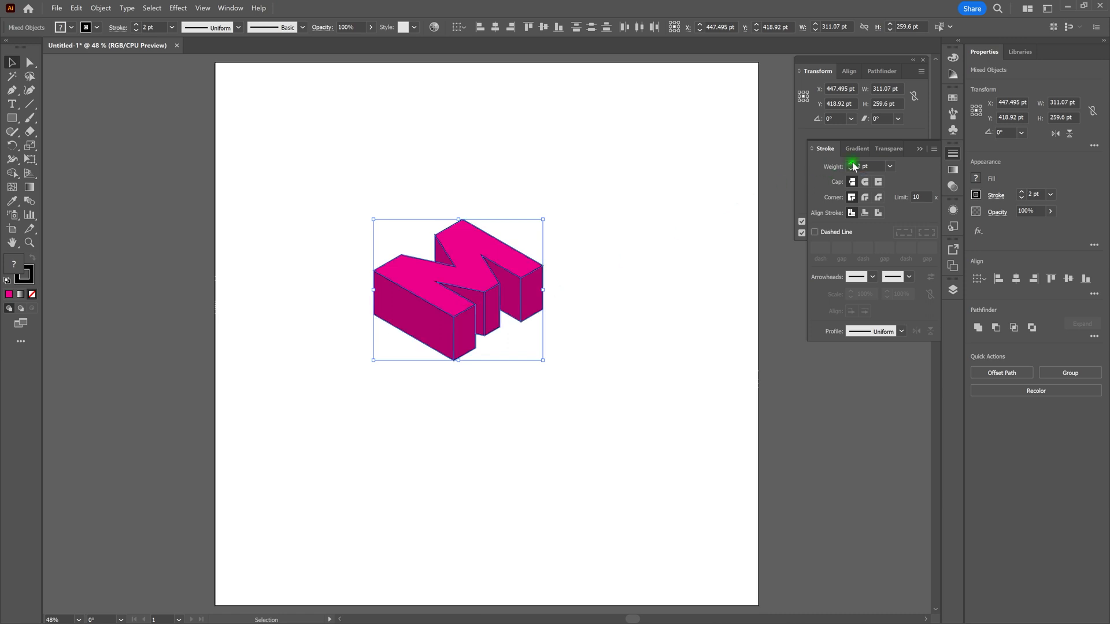
{"action": "left_click", "coordinate": [852, 164]}
{"action": "left_click", "coordinate": [853, 165]}
{"action": "left_click", "coordinate": [852, 165]}
{"action": "left_click", "coordinate": [852, 165]}
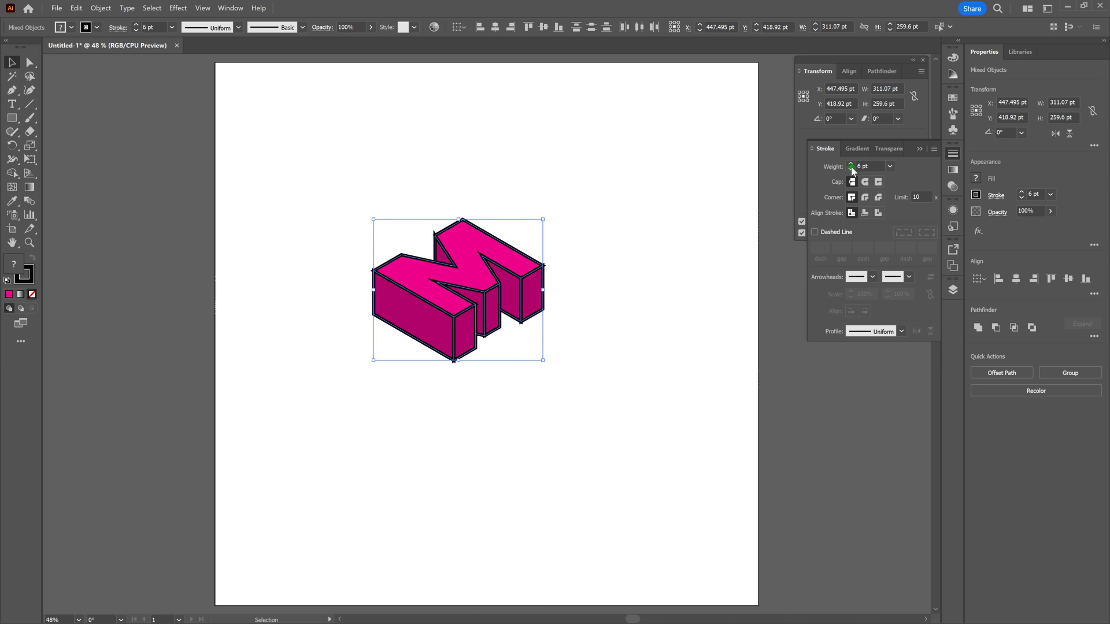
{"action": "left_click", "coordinate": [850, 169]}
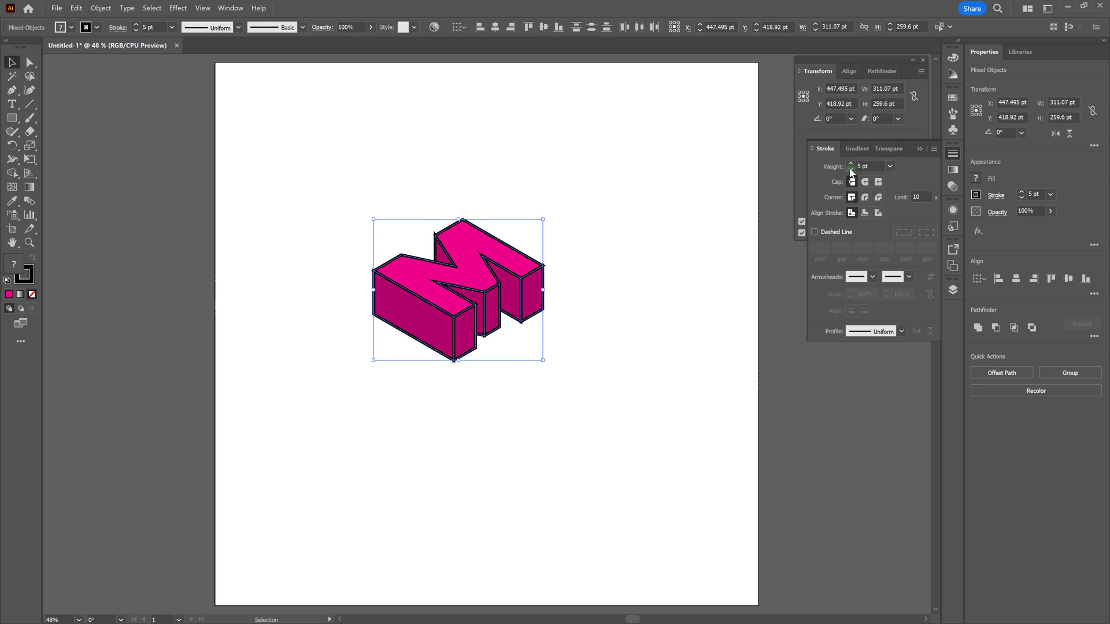
{"action": "left_click", "coordinate": [685, 292]}
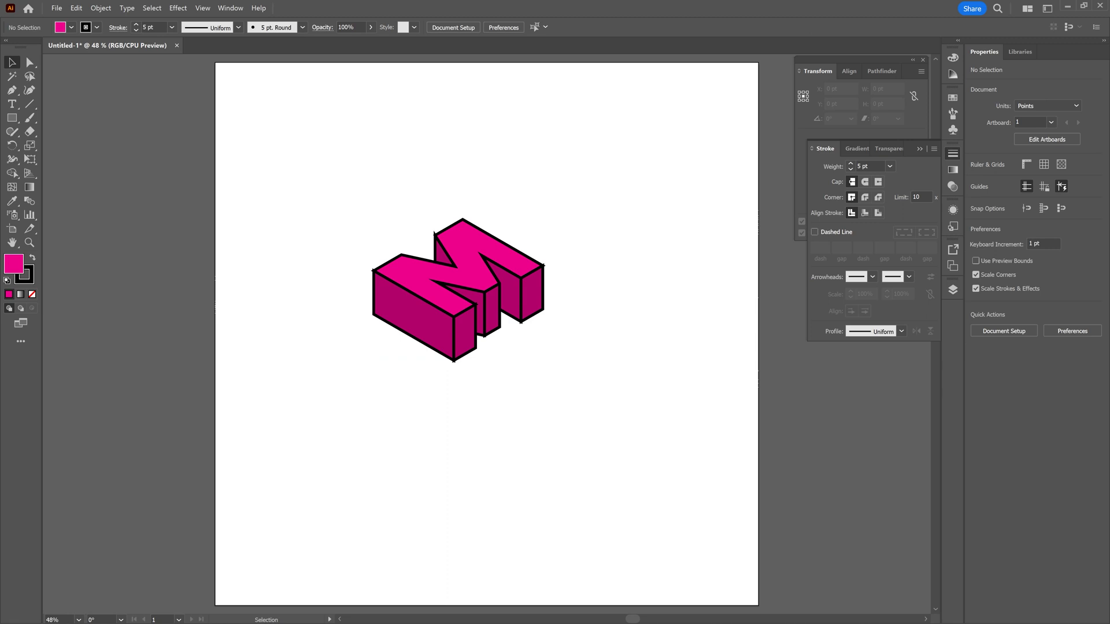
Apply Round Join to the strokes of every piece of the M
{"action": "key", "text": "ctrl+plus"}
{"action": "key", "text": "ctrl+plus"}
{"action": "key", "text": "ctrl+plus"}
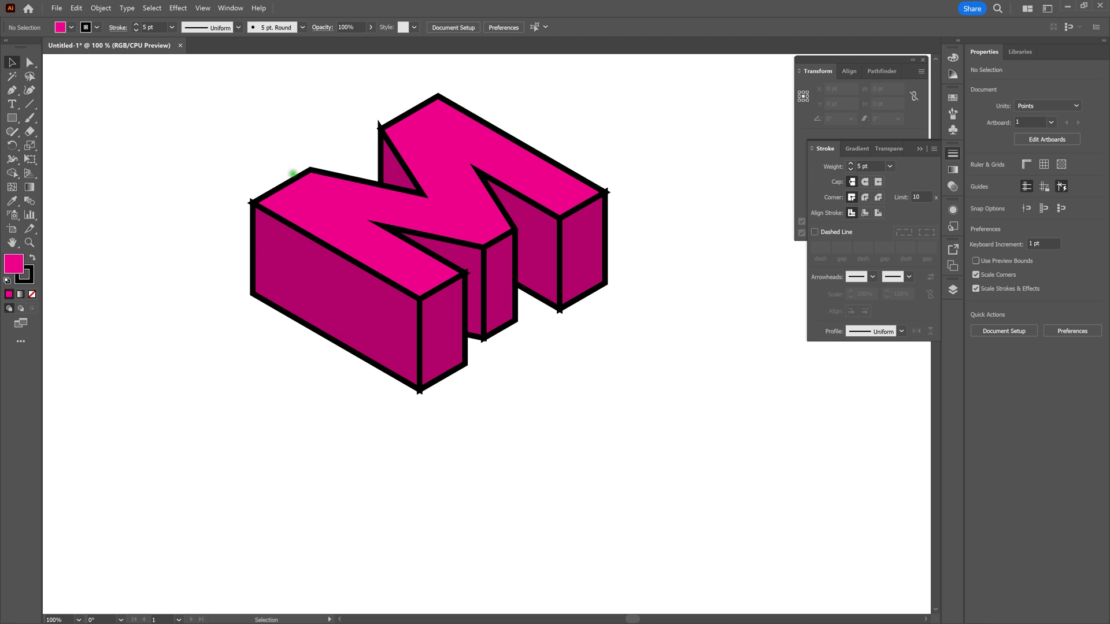
{"action": "left_click_drag", "start_coordinate": [138, 76], "coordinate": [723, 424]}
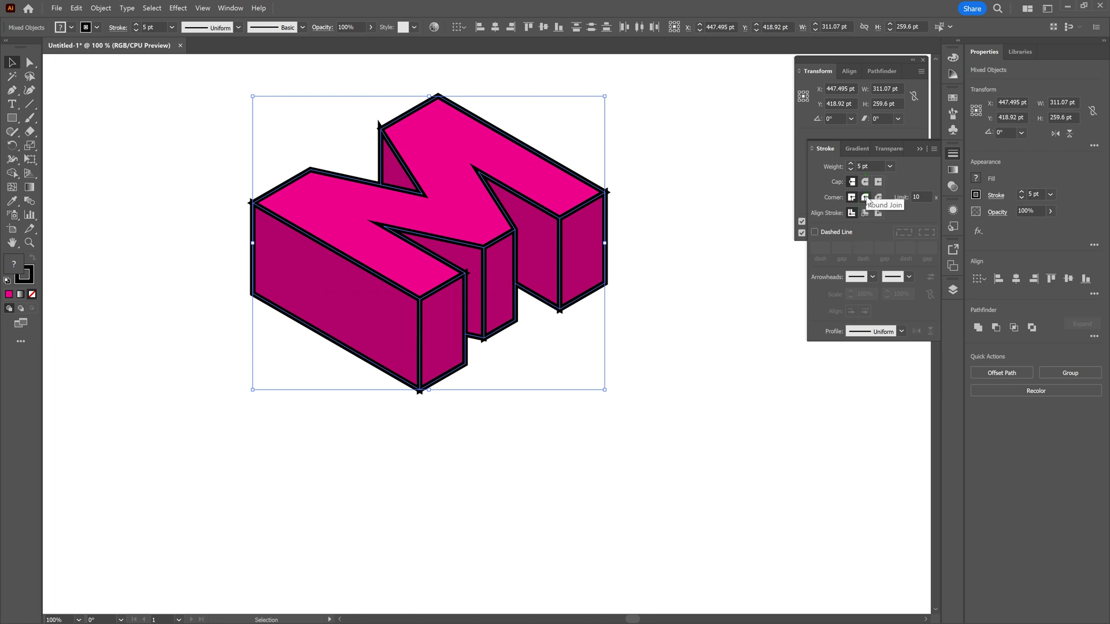
{"action": "left_click", "coordinate": [865, 197]}
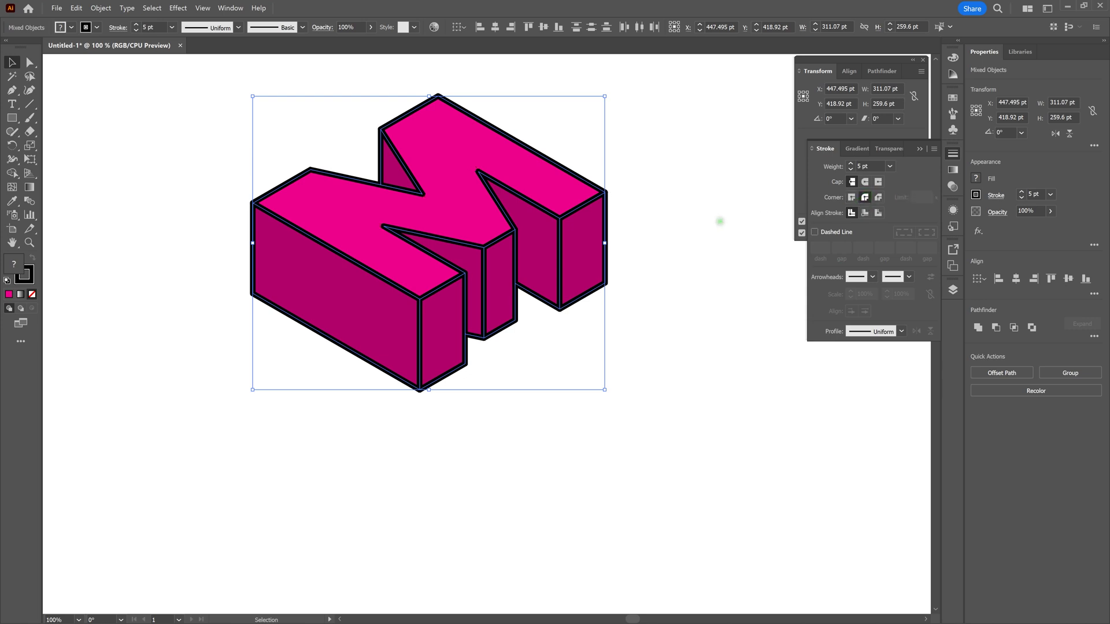
{"action": "left_click", "coordinate": [719, 223]}
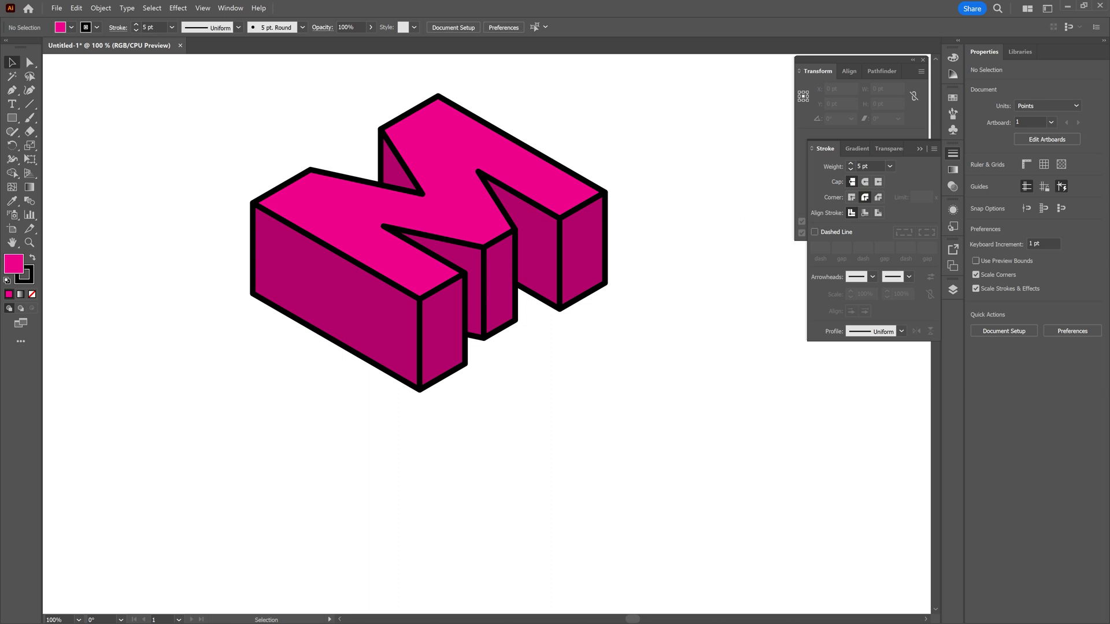
{"action": "key", "text": "ctrl+0"}
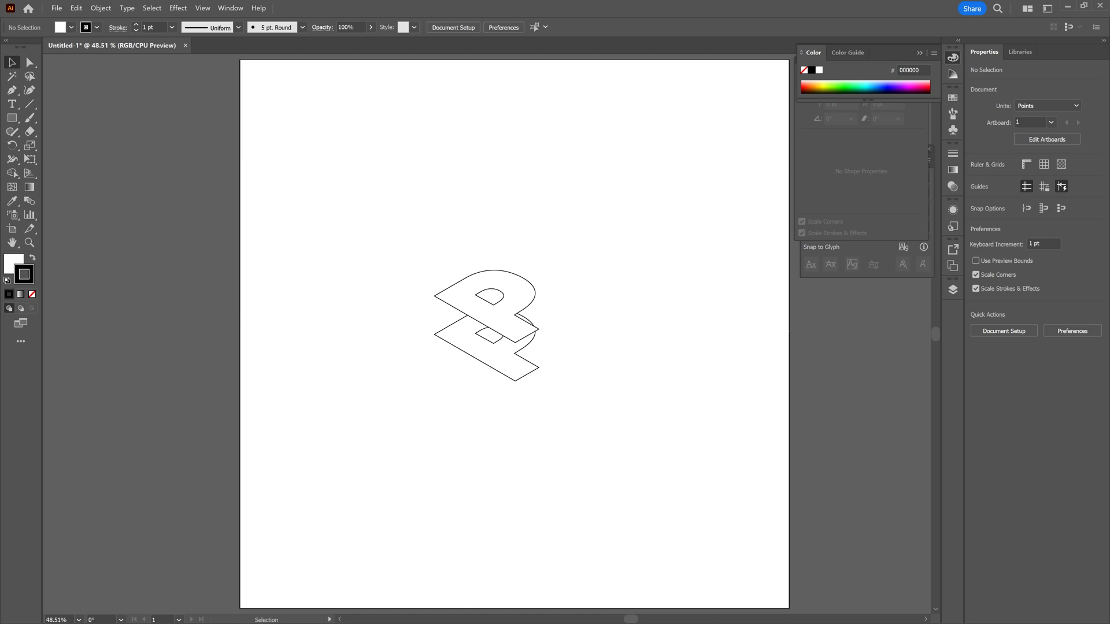
Zoom to 150% on the P outlines and turn on Show Rulers
{"action": "key", "text": "ctrl+plus"}
{"action": "key", "text": "ctrl+plus"}
{"action": "key", "text": "ctrl+plus"}
{"action": "key", "text": "ctrl+plus"}
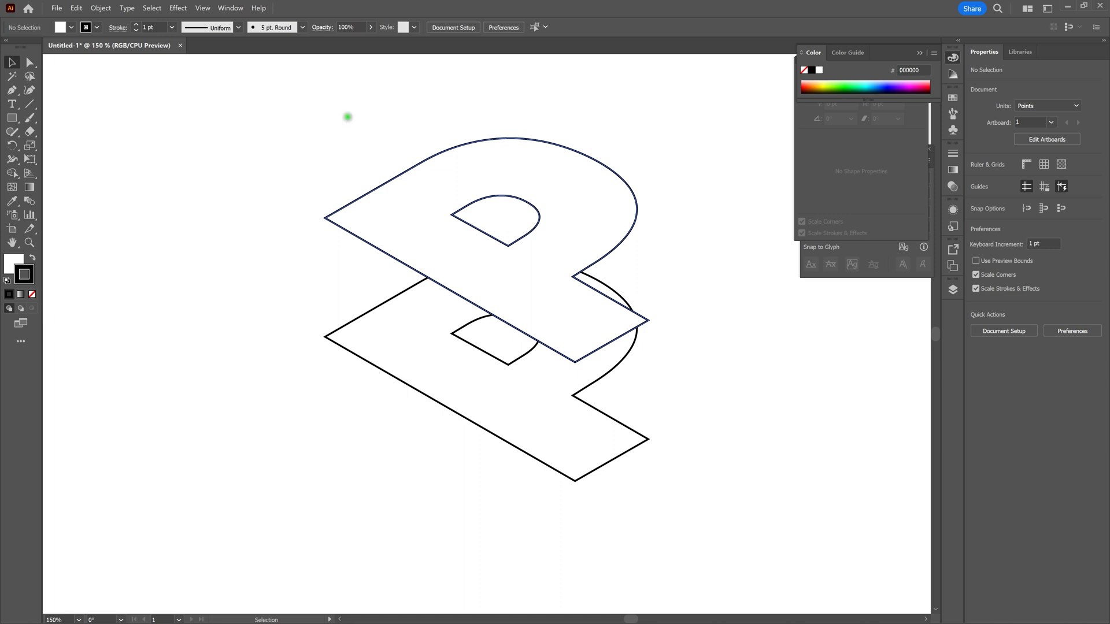
{"action": "left_click", "coordinate": [203, 8]}
{"action": "mouse_move", "coordinate": [342, 448]}
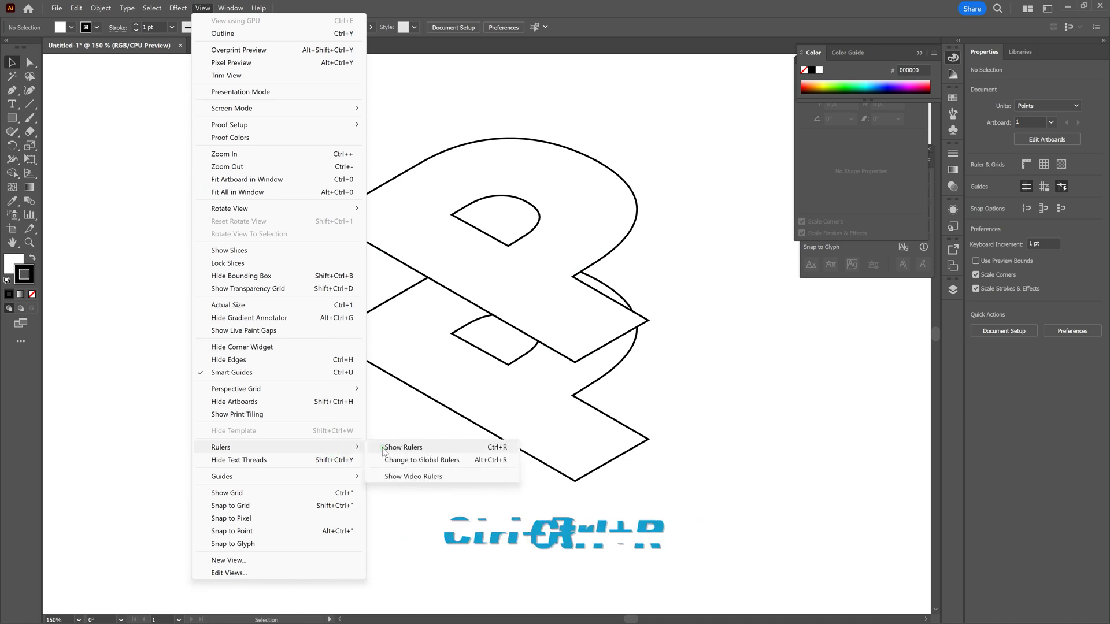
{"action": "left_click", "coordinate": [403, 447]}
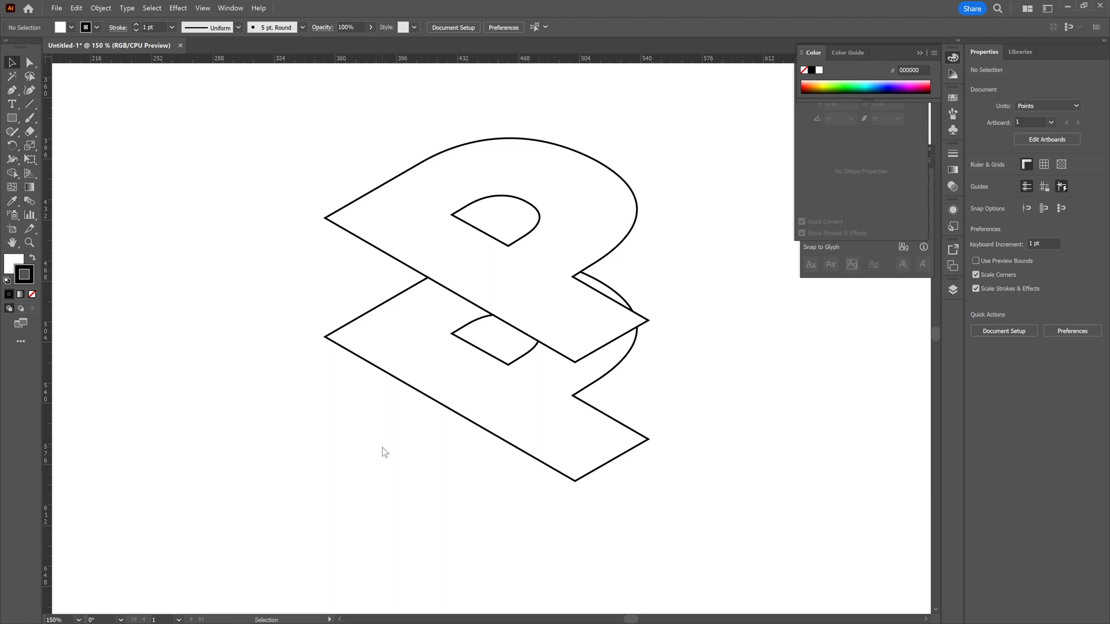
Place a vertical guide at the P's rightmost curve and draw a line along it joining both P outlines
{"action": "left_click_drag", "start_coordinate": [44, 354], "coordinate": [635, 331]}
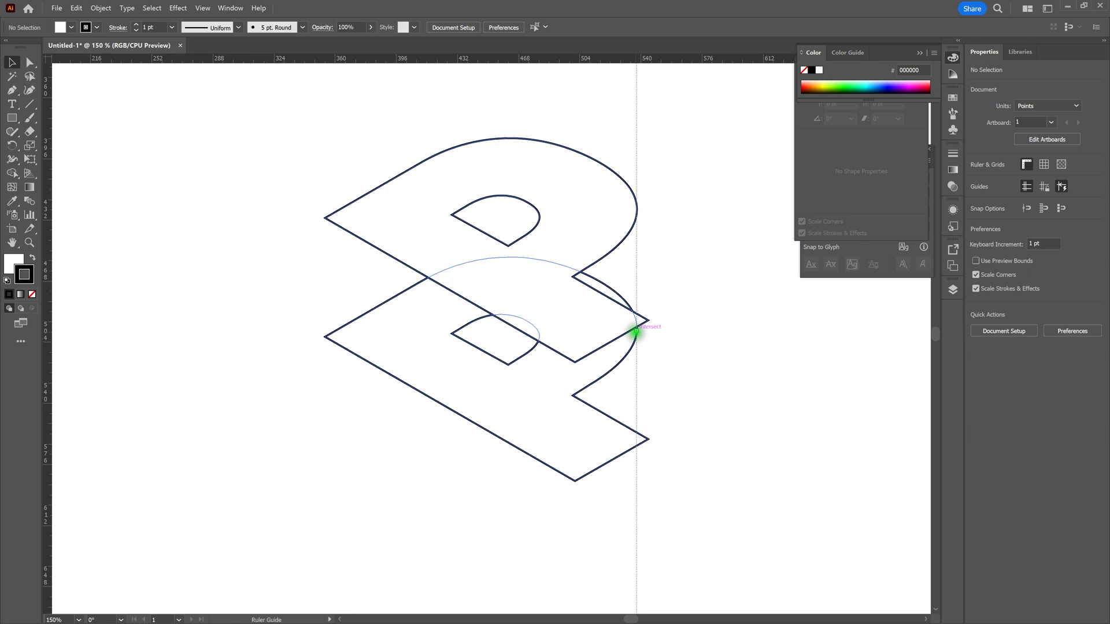
{"action": "left_click_drag", "start_coordinate": [635, 331], "coordinate": [636, 329]}
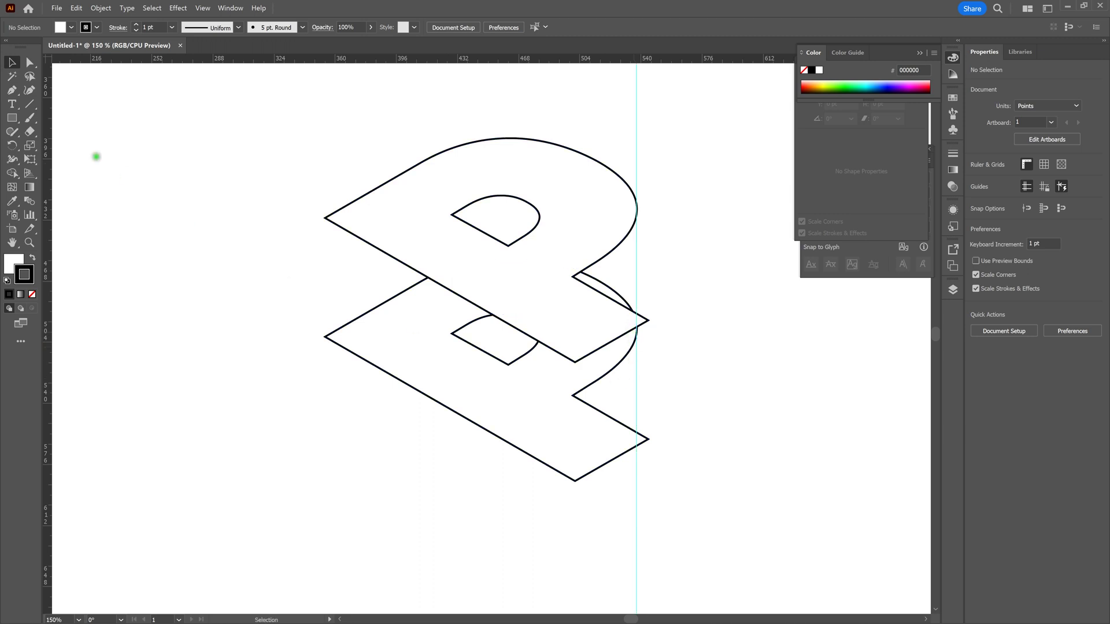
{"action": "left_click", "coordinate": [13, 90]}
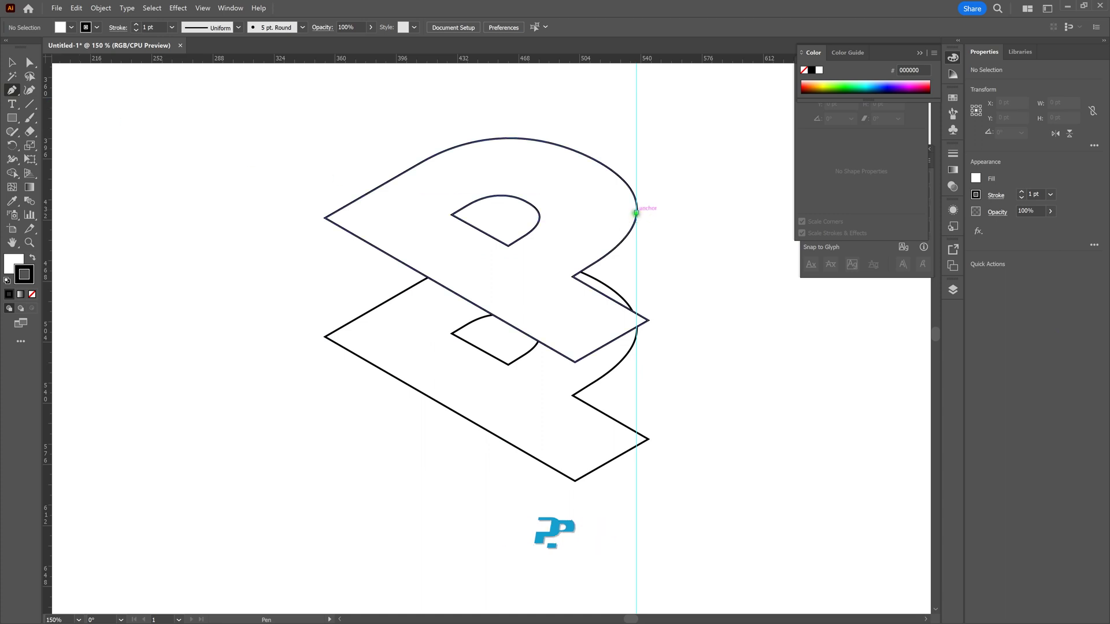
{"action": "left_click", "coordinate": [636, 212]}
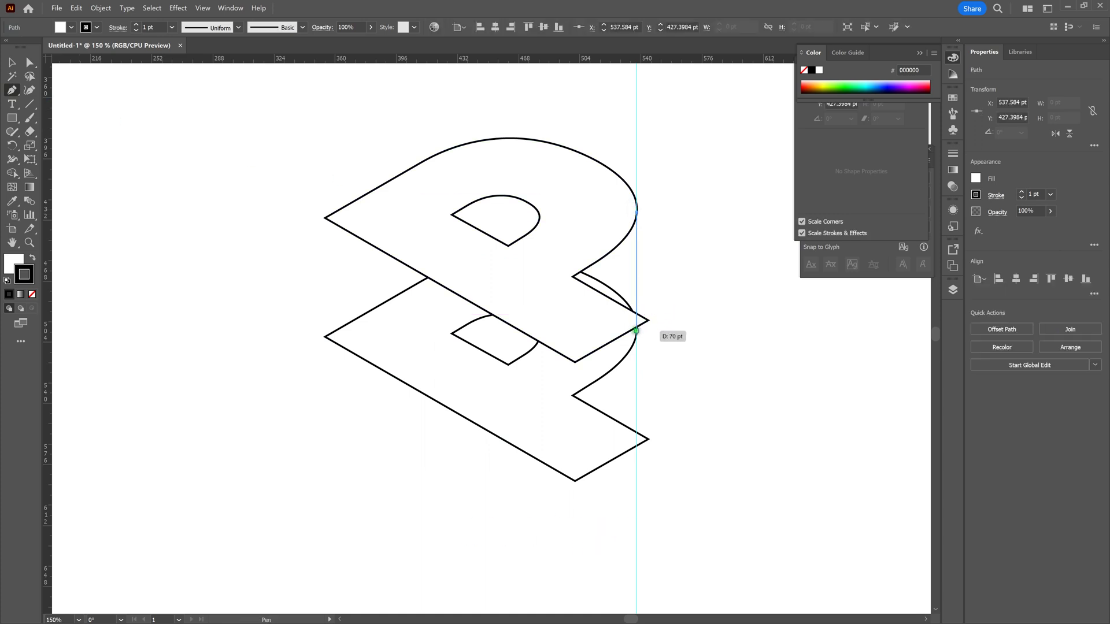
{"action": "left_click", "coordinate": [636, 331]}
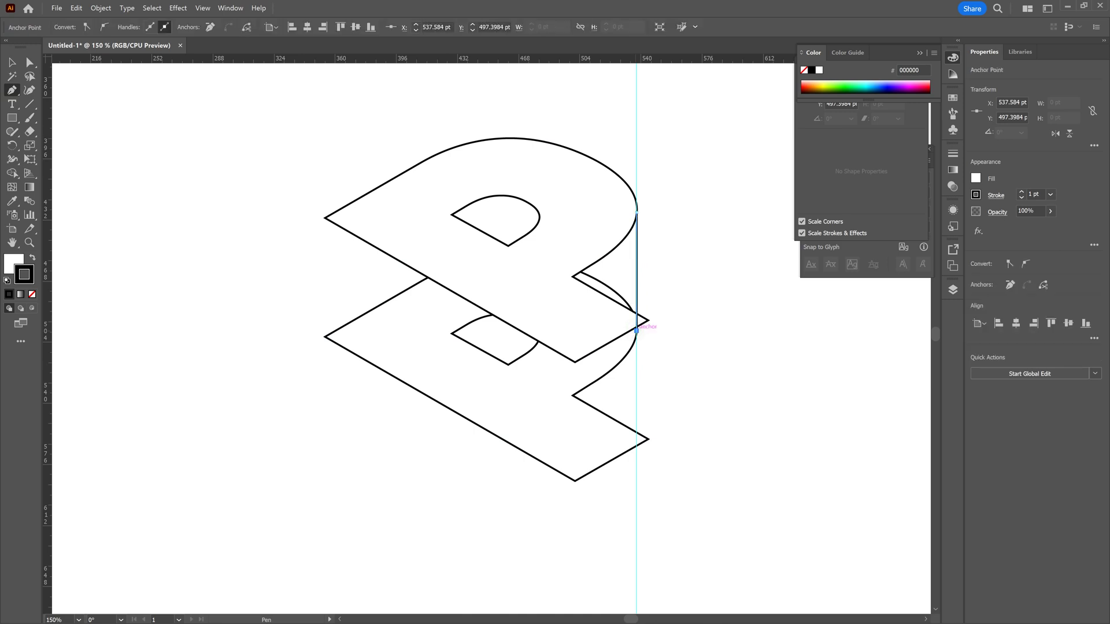
{"action": "left_click", "coordinate": [681, 347], "text": "ctrl"}
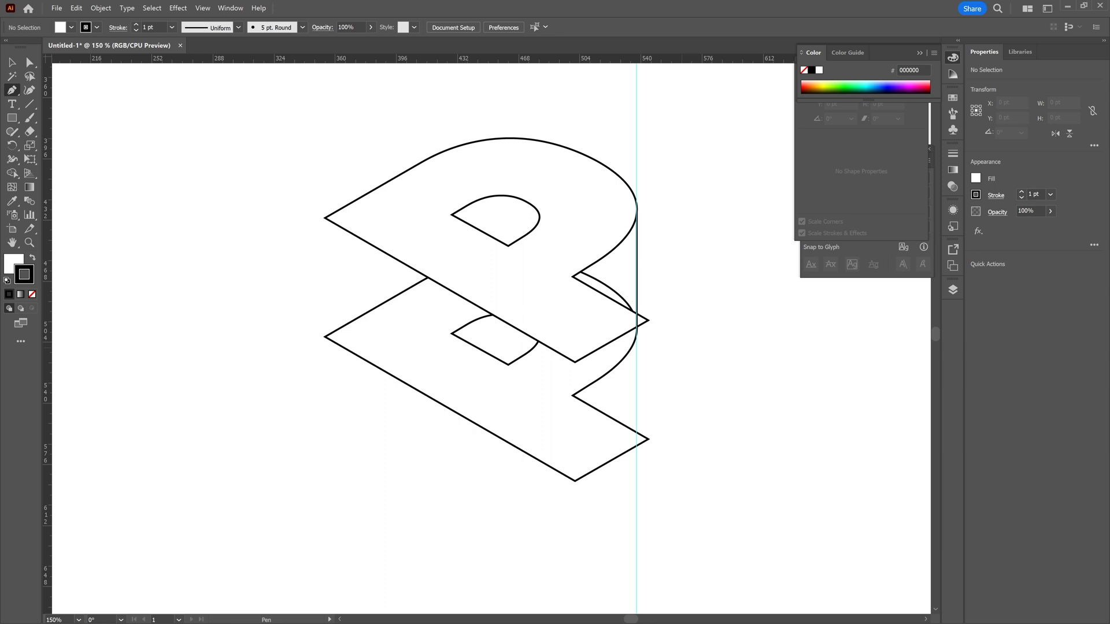
Draw vertical edges joining the right, front and left corners of both P's, then hide guides
{"action": "left_click", "coordinate": [672, 342], "text": "ctrl"}
{"action": "left_click", "coordinate": [649, 320]}
{"action": "left_click", "coordinate": [649, 439]}
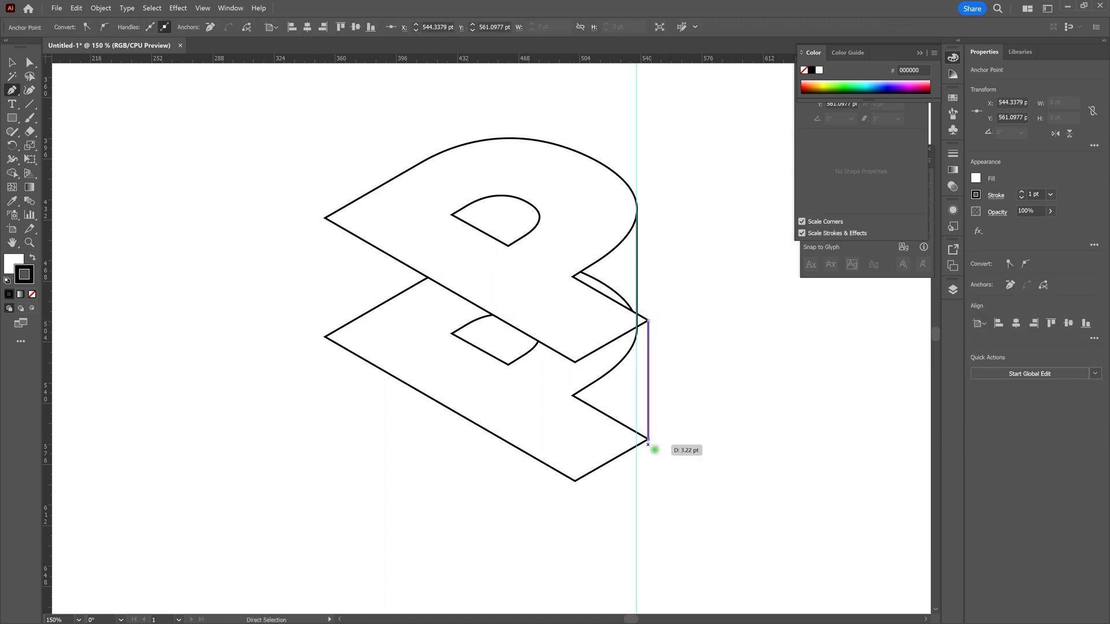
{"action": "left_click", "coordinate": [651, 449], "text": "ctrl"}
{"action": "left_click", "coordinate": [575, 362]}
{"action": "left_click", "coordinate": [576, 480]}
{"action": "left_click", "coordinate": [565, 508], "text": "ctrl"}
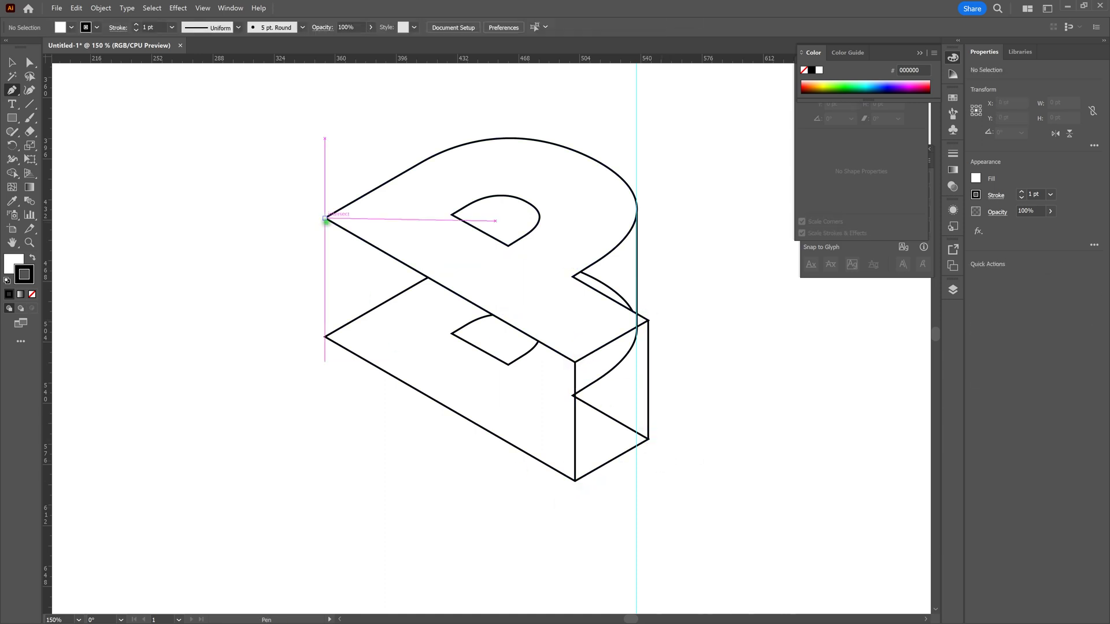
{"action": "left_click", "coordinate": [325, 219]}
{"action": "left_click", "coordinate": [325, 336]}
{"action": "left_click", "coordinate": [318, 379], "text": "ctrl"}
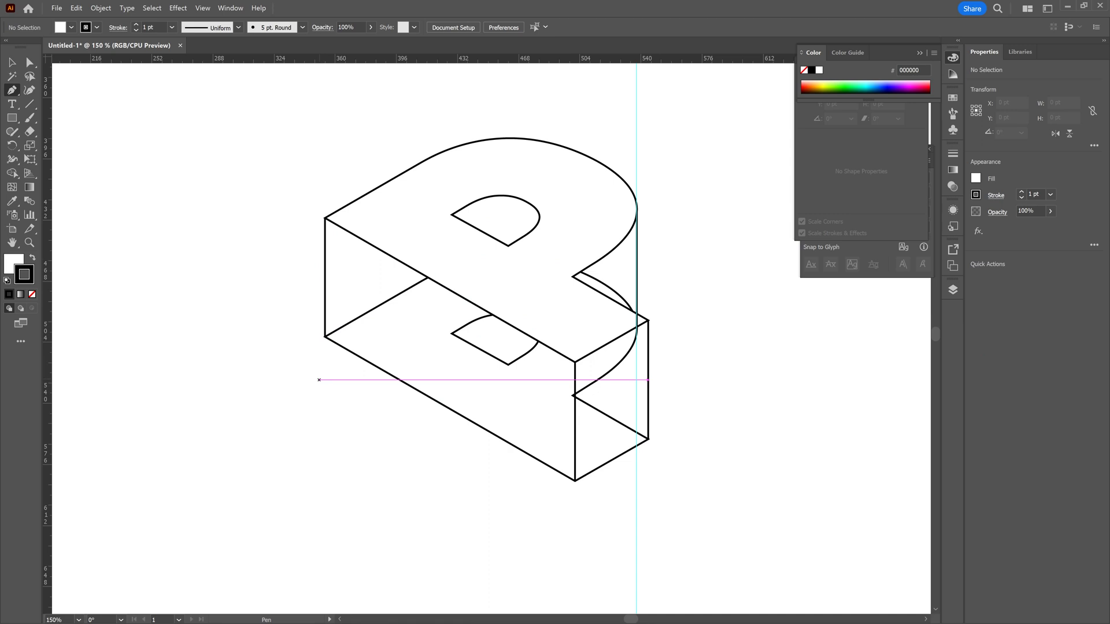
{"action": "key", "text": "ctrl+semicolon"}
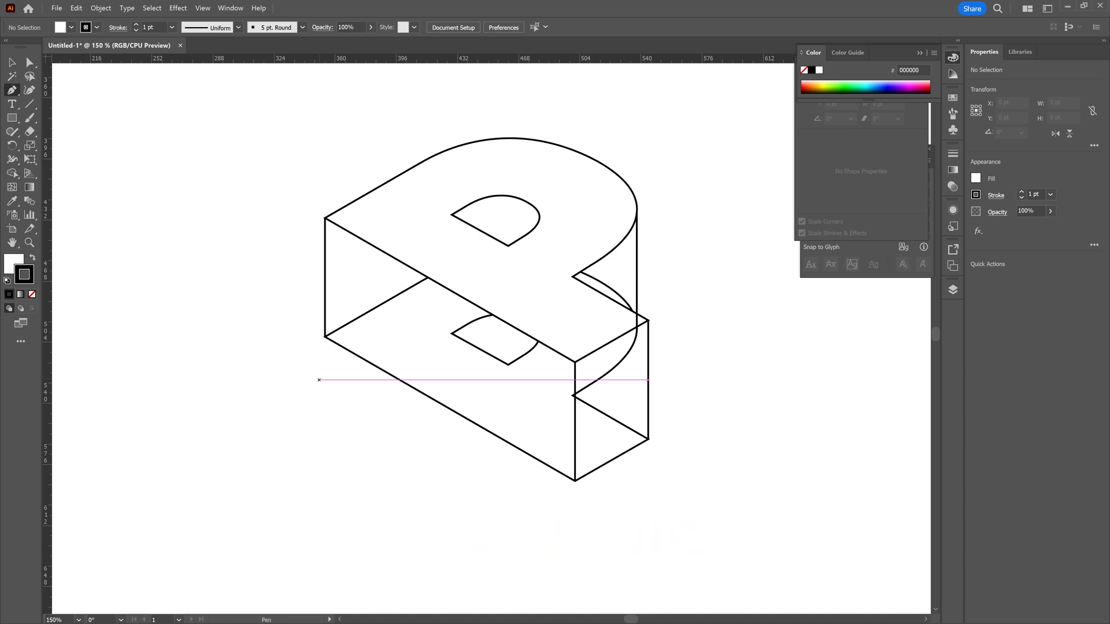
Select all the P's paths in Outline view and merge the region beside its curve into a face with Shape Builder
{"action": "key", "text": "shift+m"}
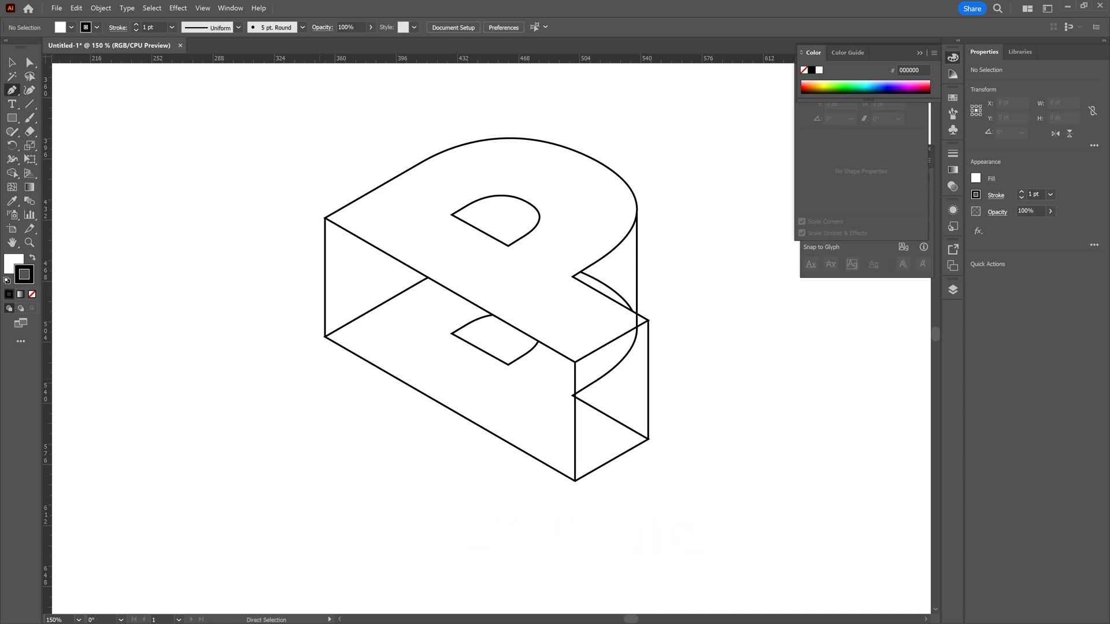
{"action": "key", "text": "ctrl+y"}
{"action": "key", "text": "ctrl+a"}
{"action": "left_click", "coordinate": [531, 279]}
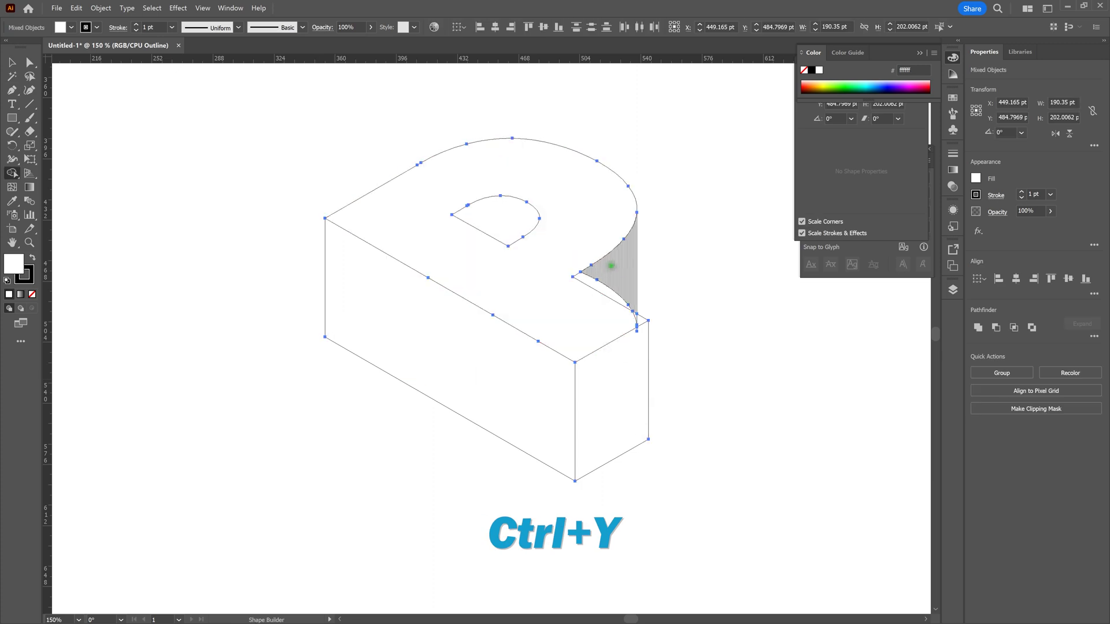